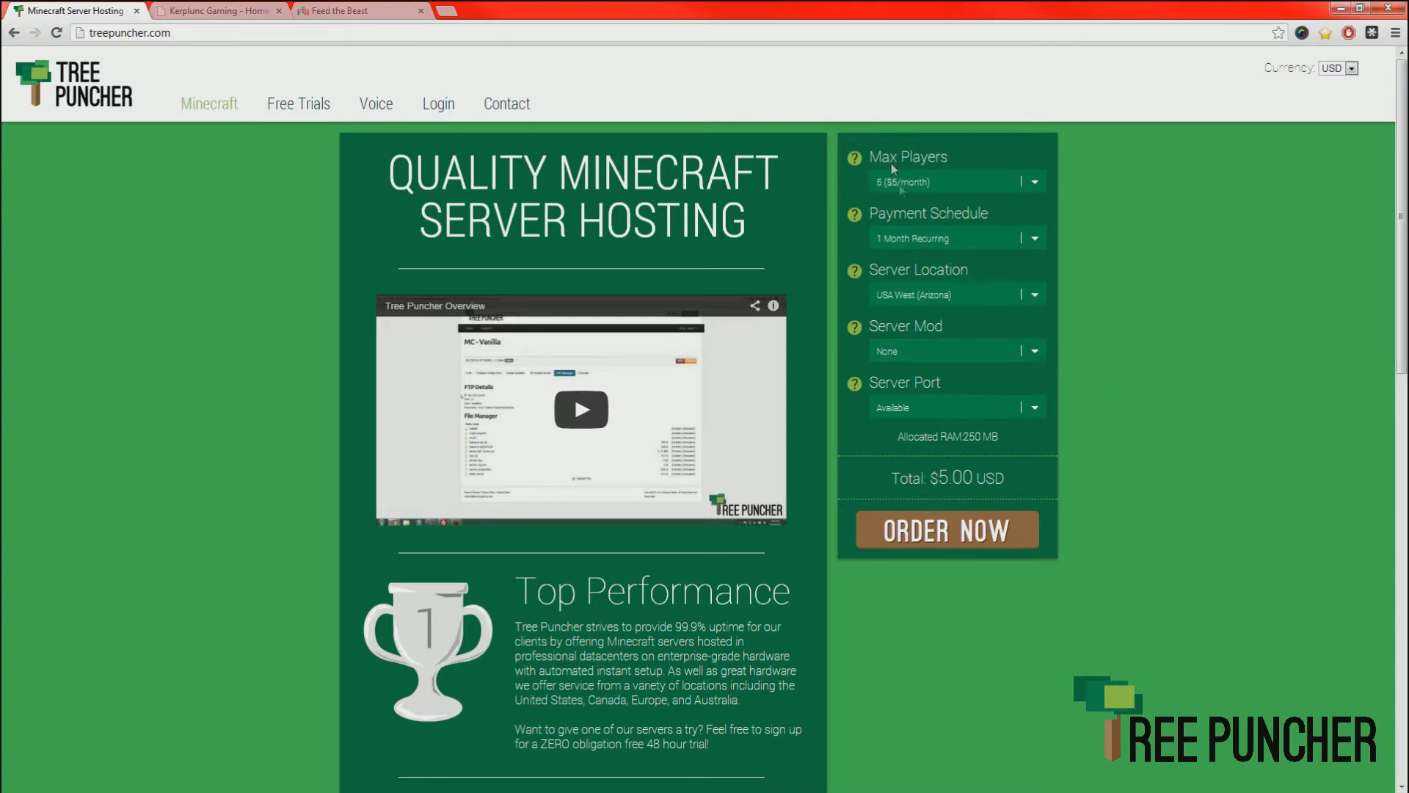
Step: Set the hosting order's server mod to Feed the Beast Launcher (+$1/player) and review its included modpacks
click(1031, 353)
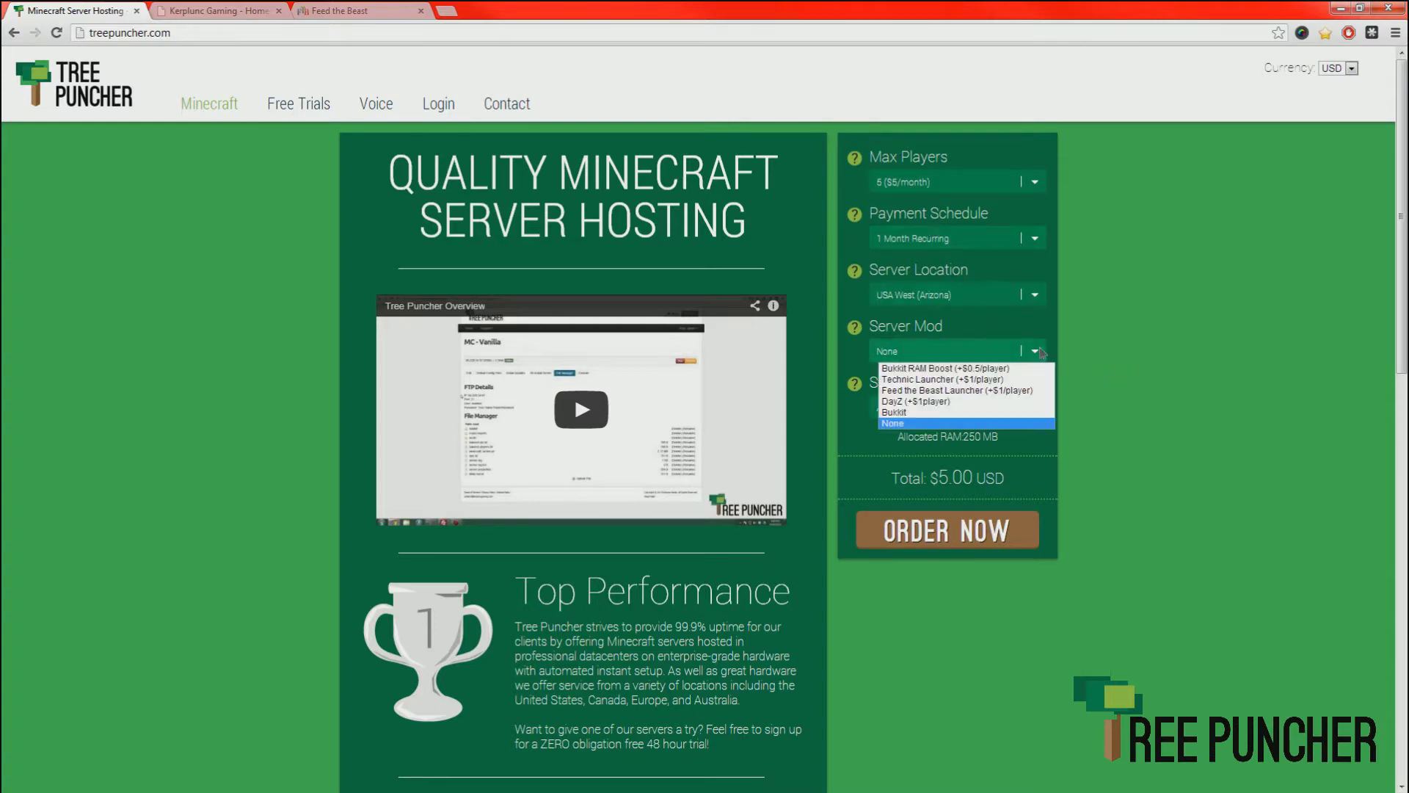
click(1007, 391)
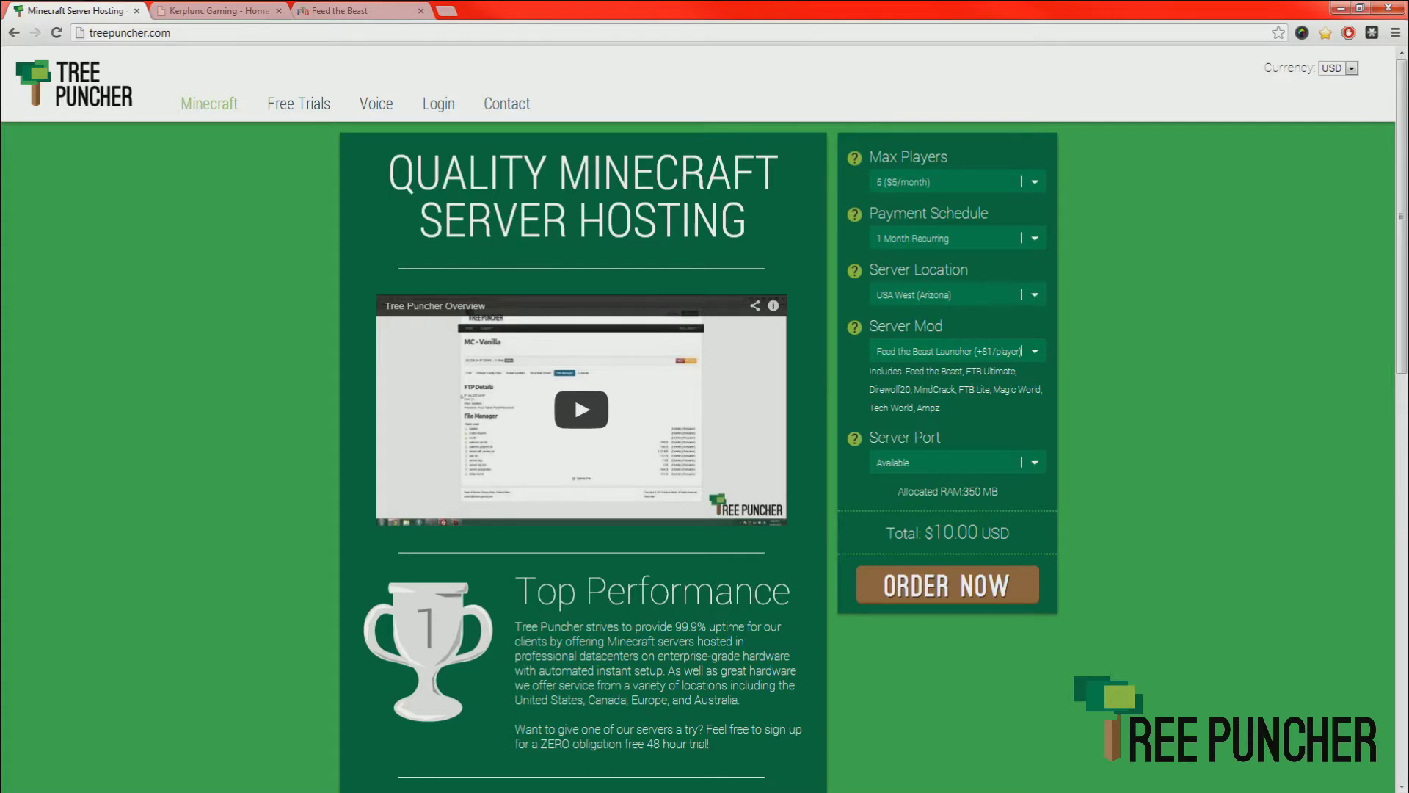
drag(905, 371, 940, 408)
click(1009, 418)
drag(868, 389, 911, 389)
click(960, 389)
Step: View the server dashboard and the Feed the Beast site's Download section, and close the Feed the Beast page
click(206, 13)
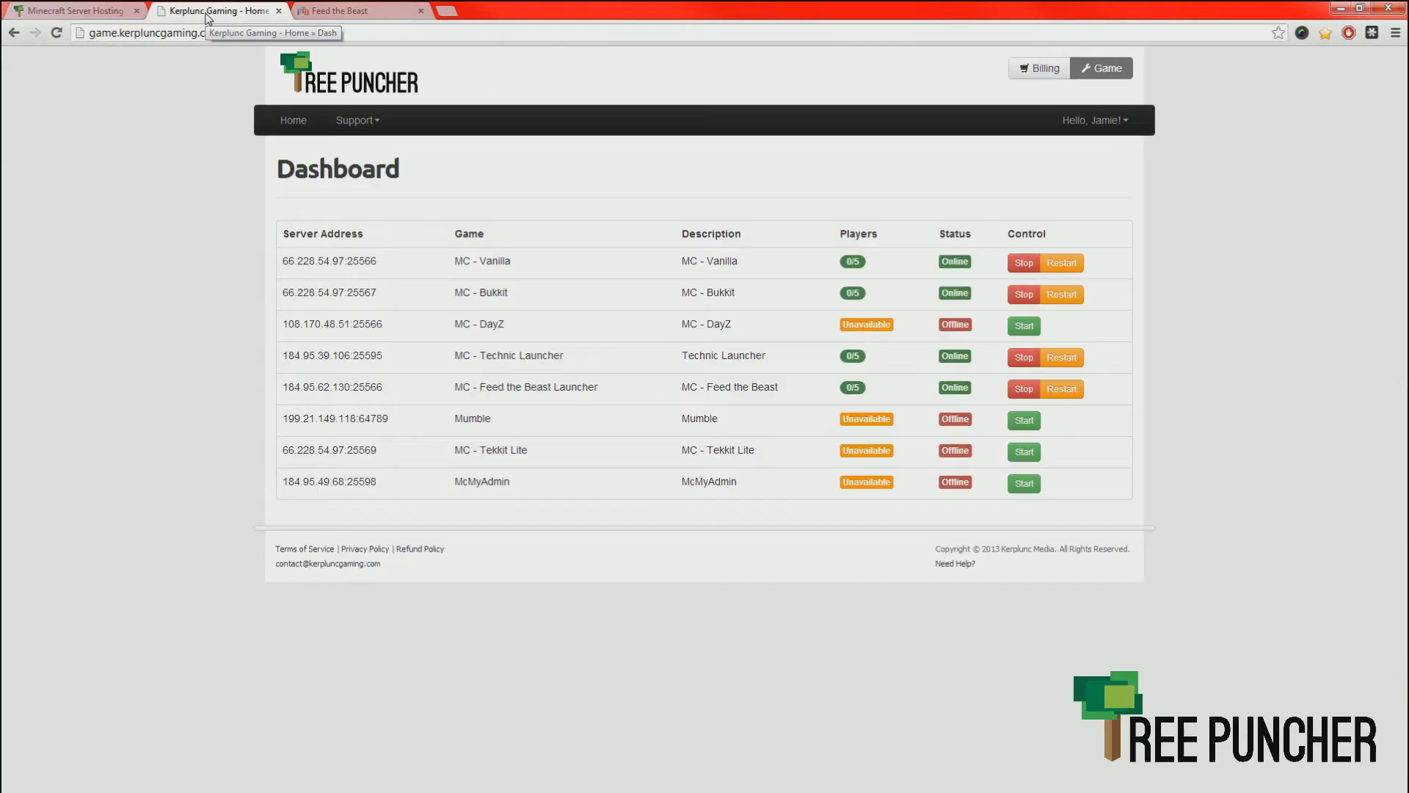
click(327, 11)
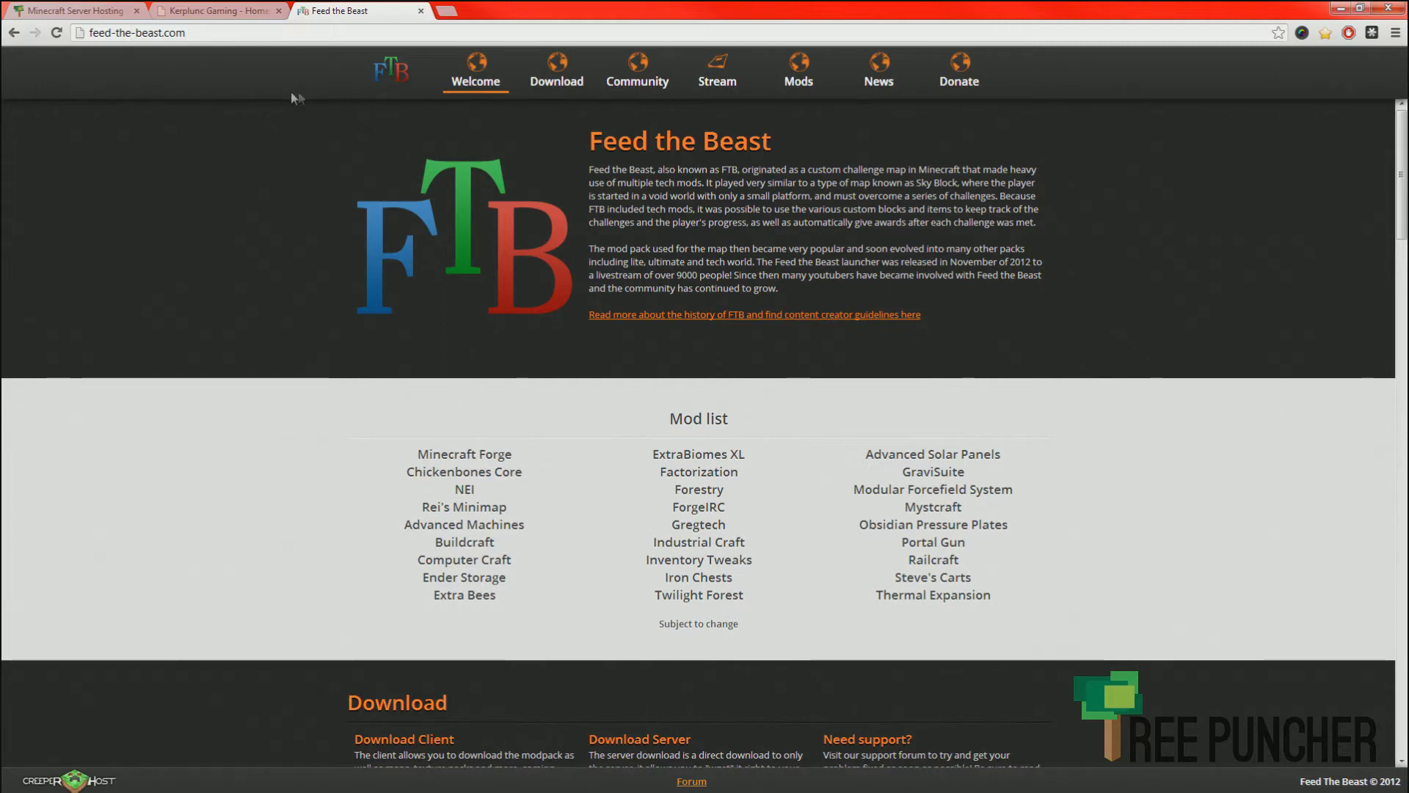
click(560, 82)
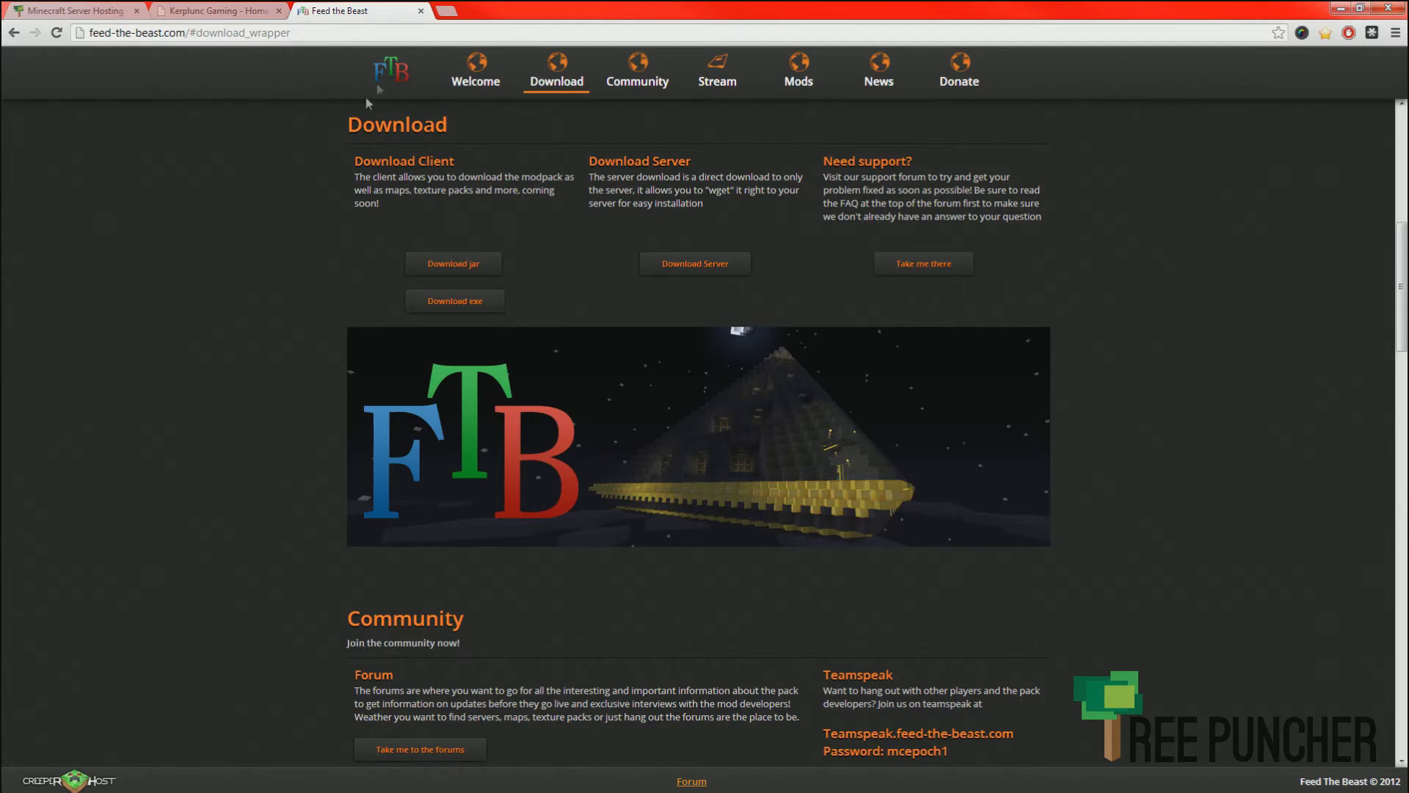
click(421, 11)
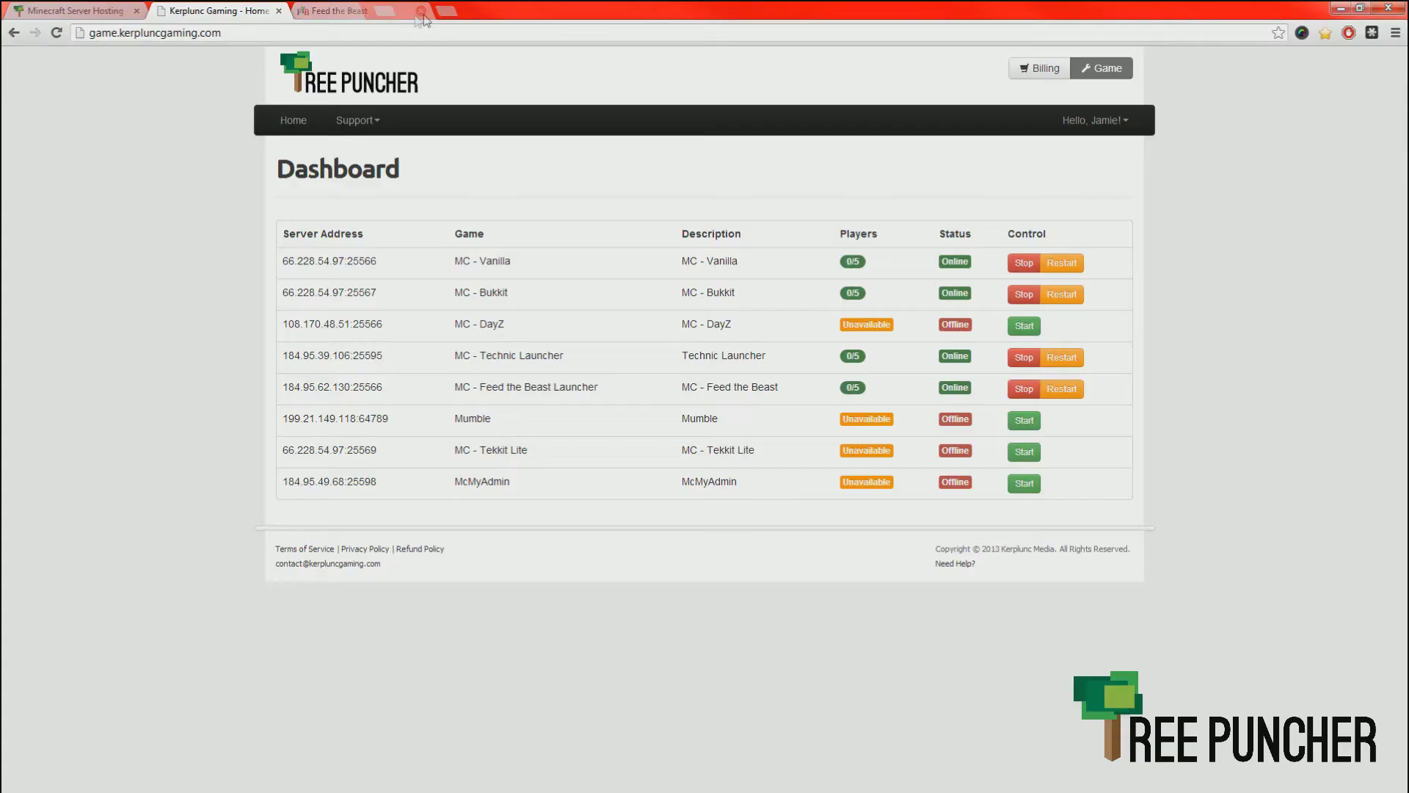
Step: Move the browser out of the way and arrange the console and Feed the Beast Launcher windows on the desktop
drag(382, 22, 1406, 293)
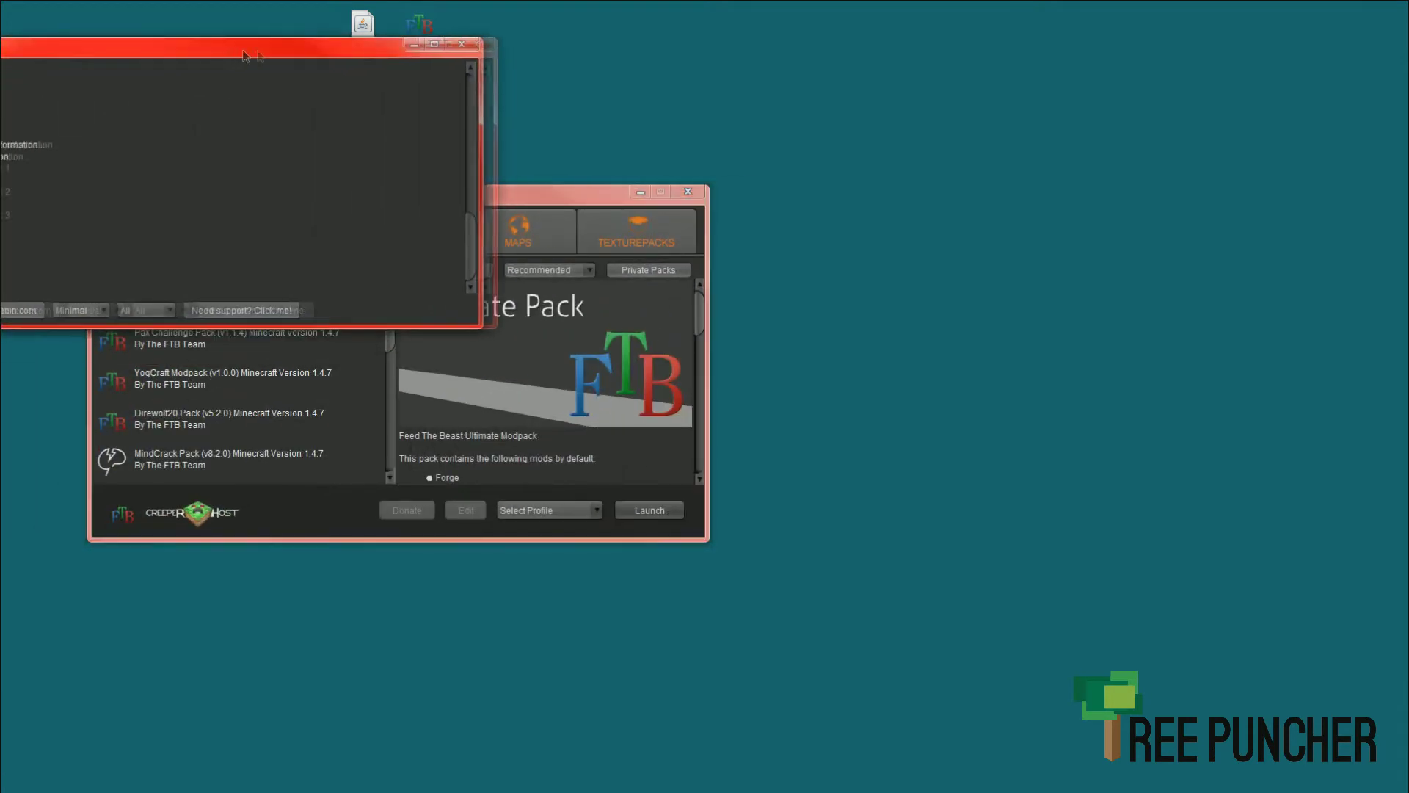
drag(587, 196, 636, 192)
drag(385, 53, 473, 62)
click(667, 193)
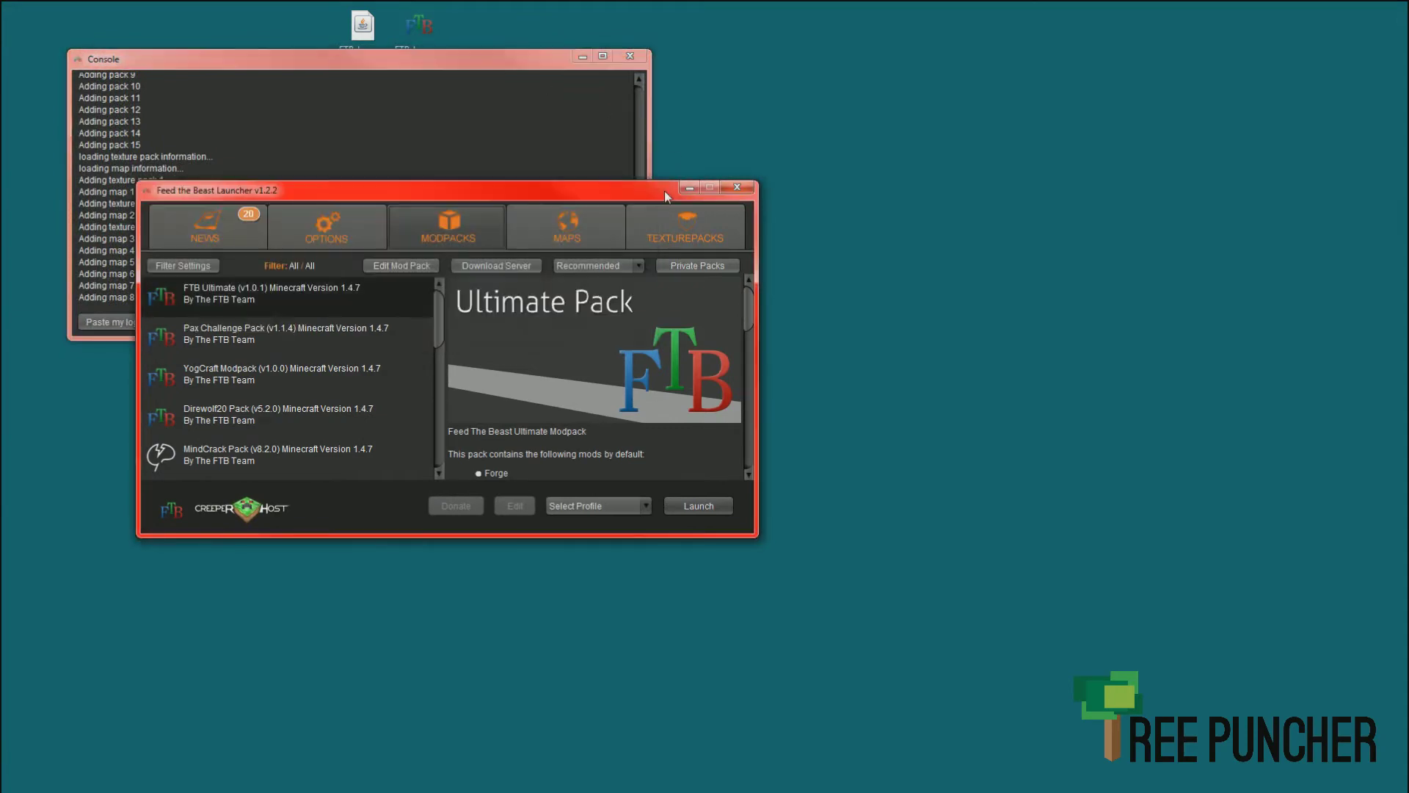
drag(549, 188, 527, 134)
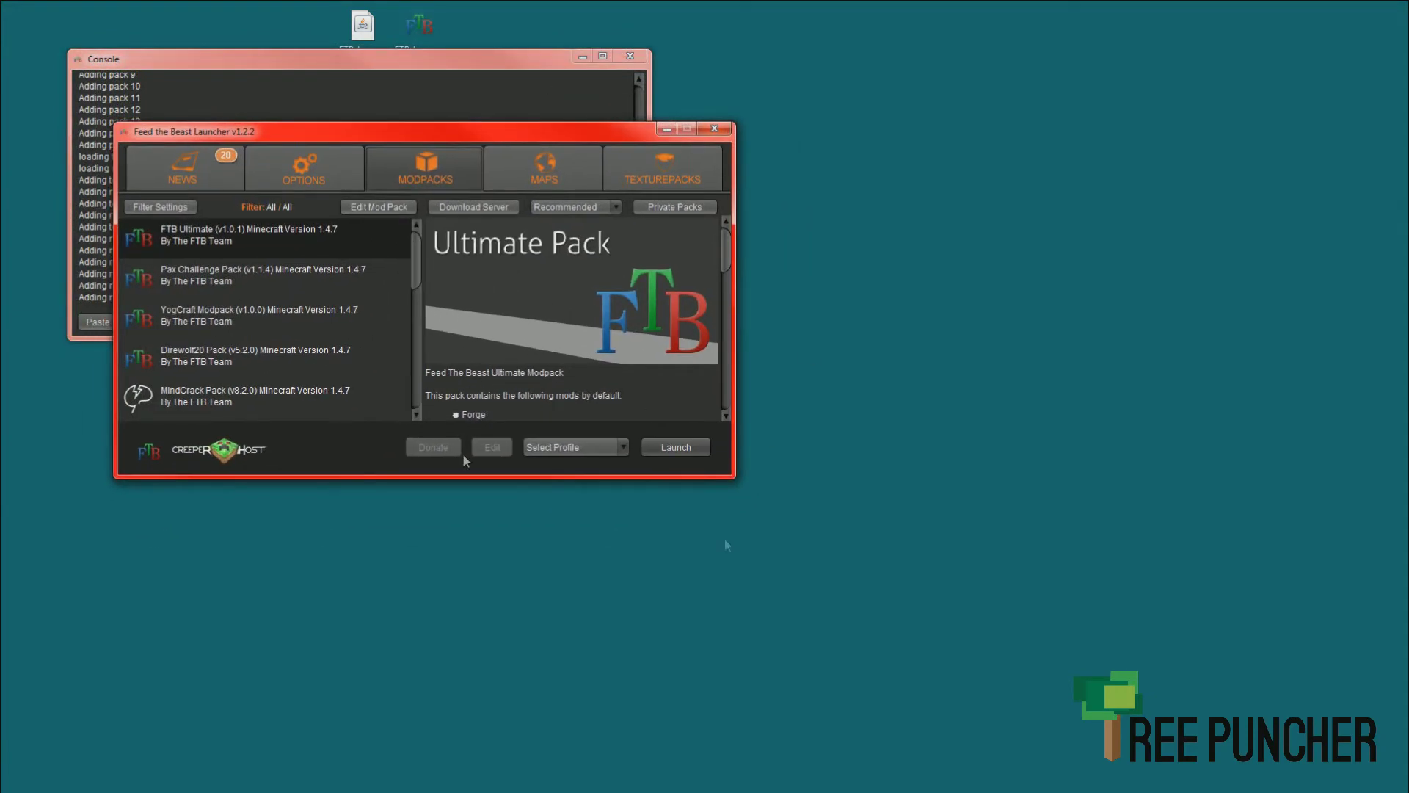
click(624, 448)
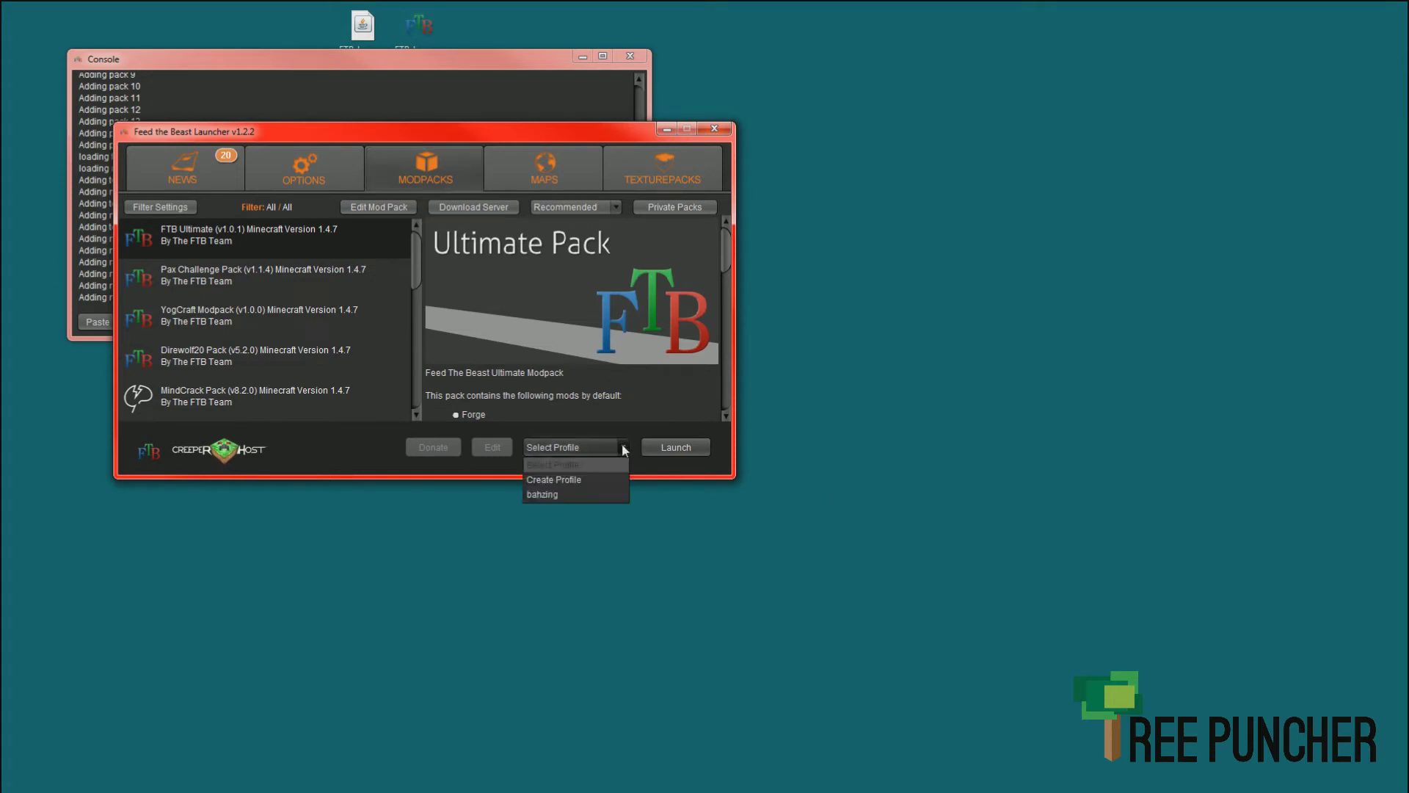
click(568, 482)
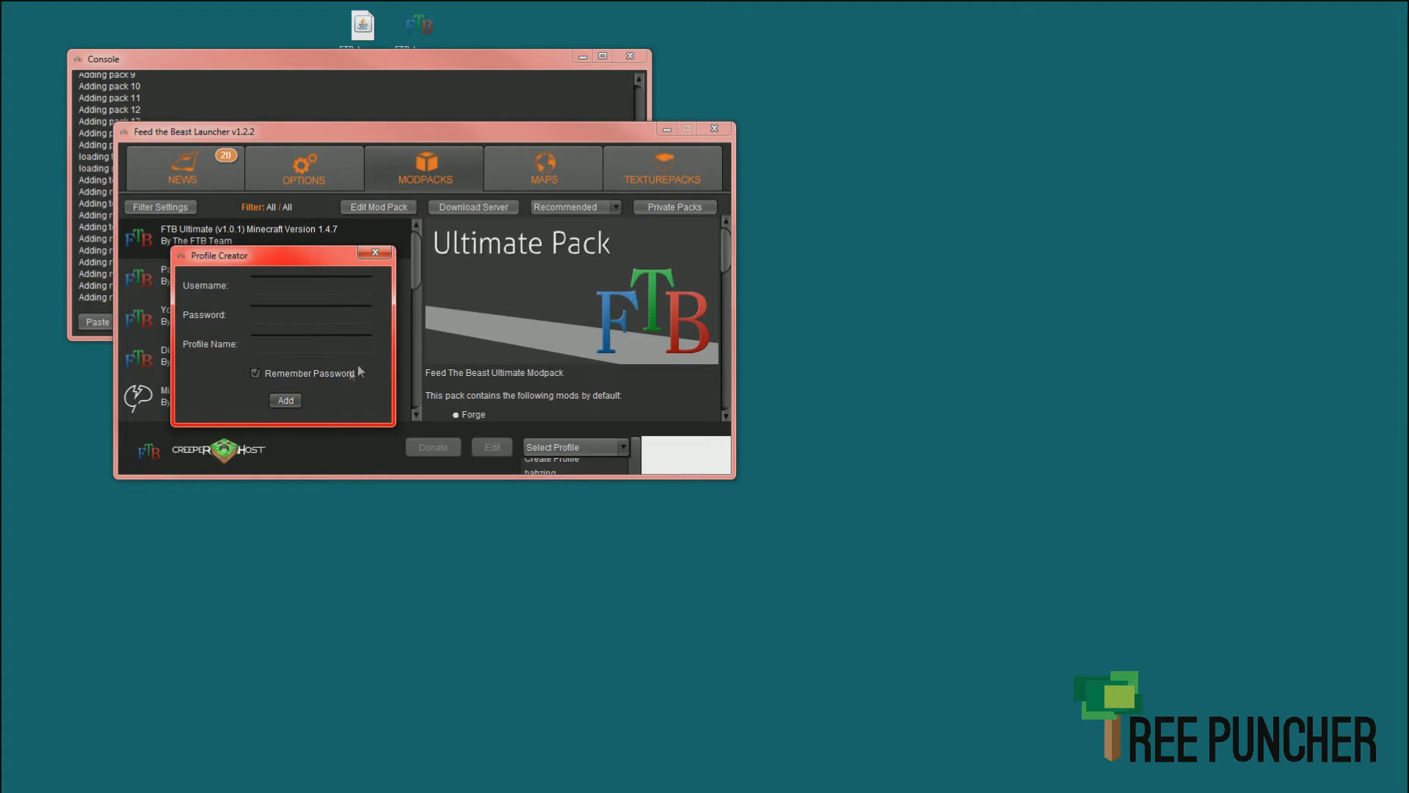
click(375, 253)
Step: Choose the existing saved player profile in the Feed the Beast Launcher
click(622, 447)
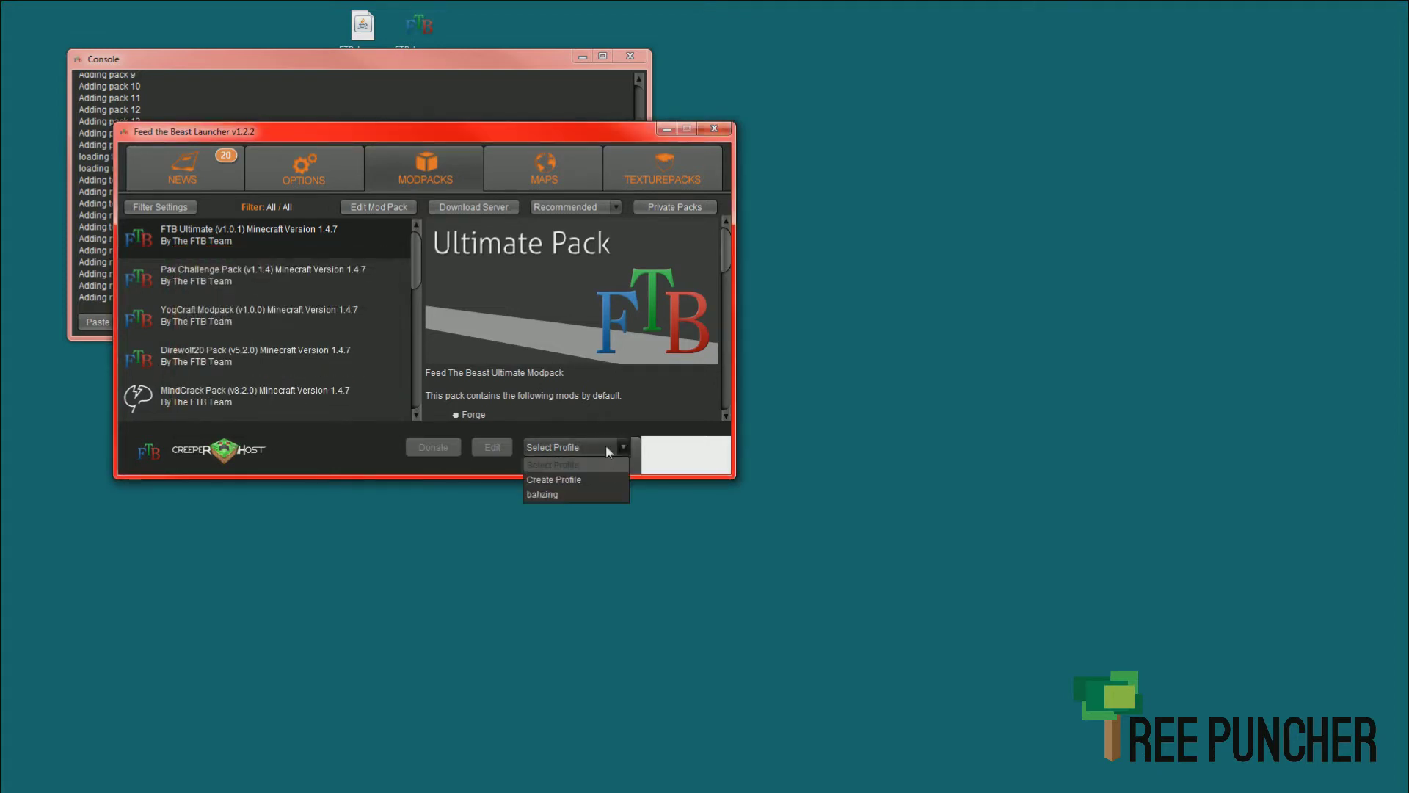
click(558, 467)
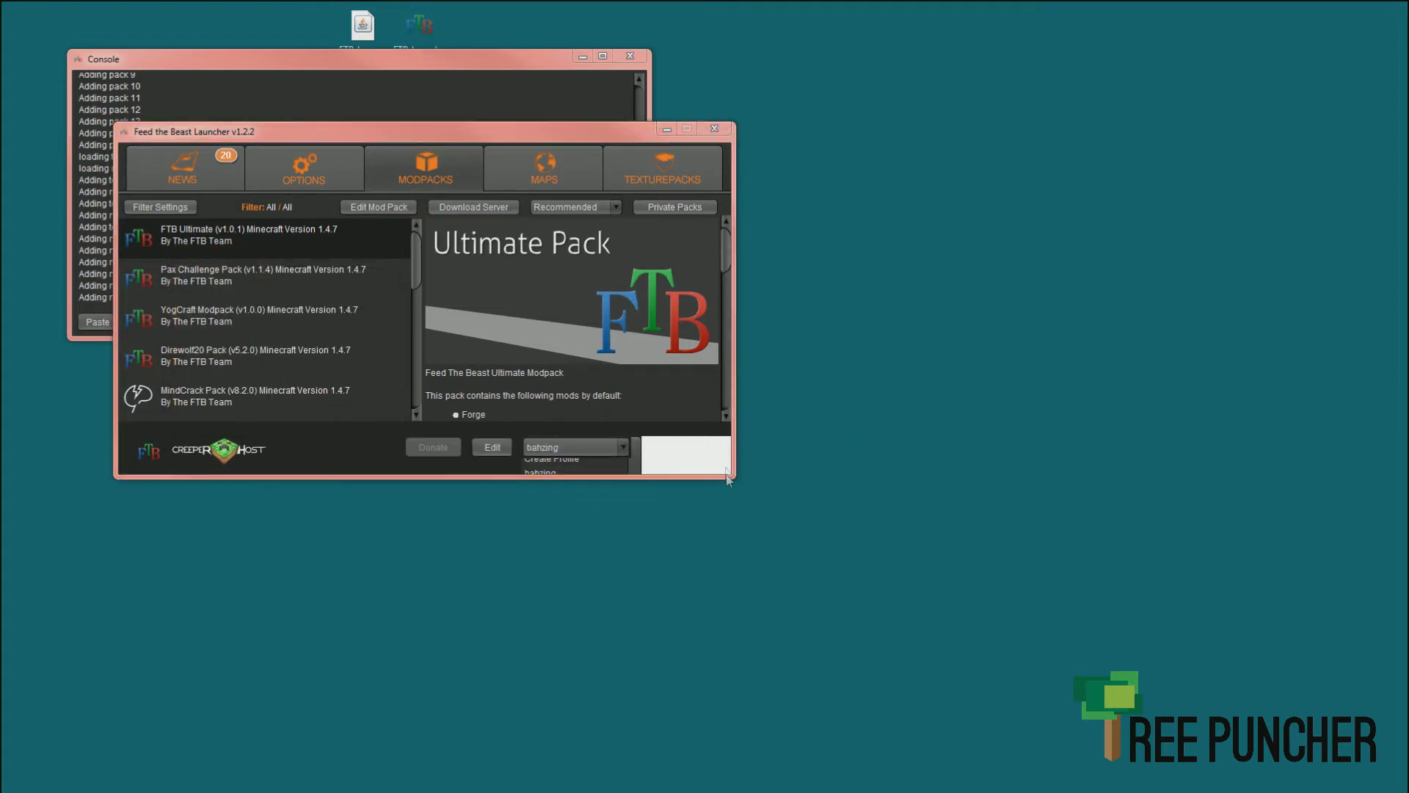
mouse_move(727, 248)
mouse_down()
mouse_move(729, 380)
mouse_move(727, 245)
mouse_up()
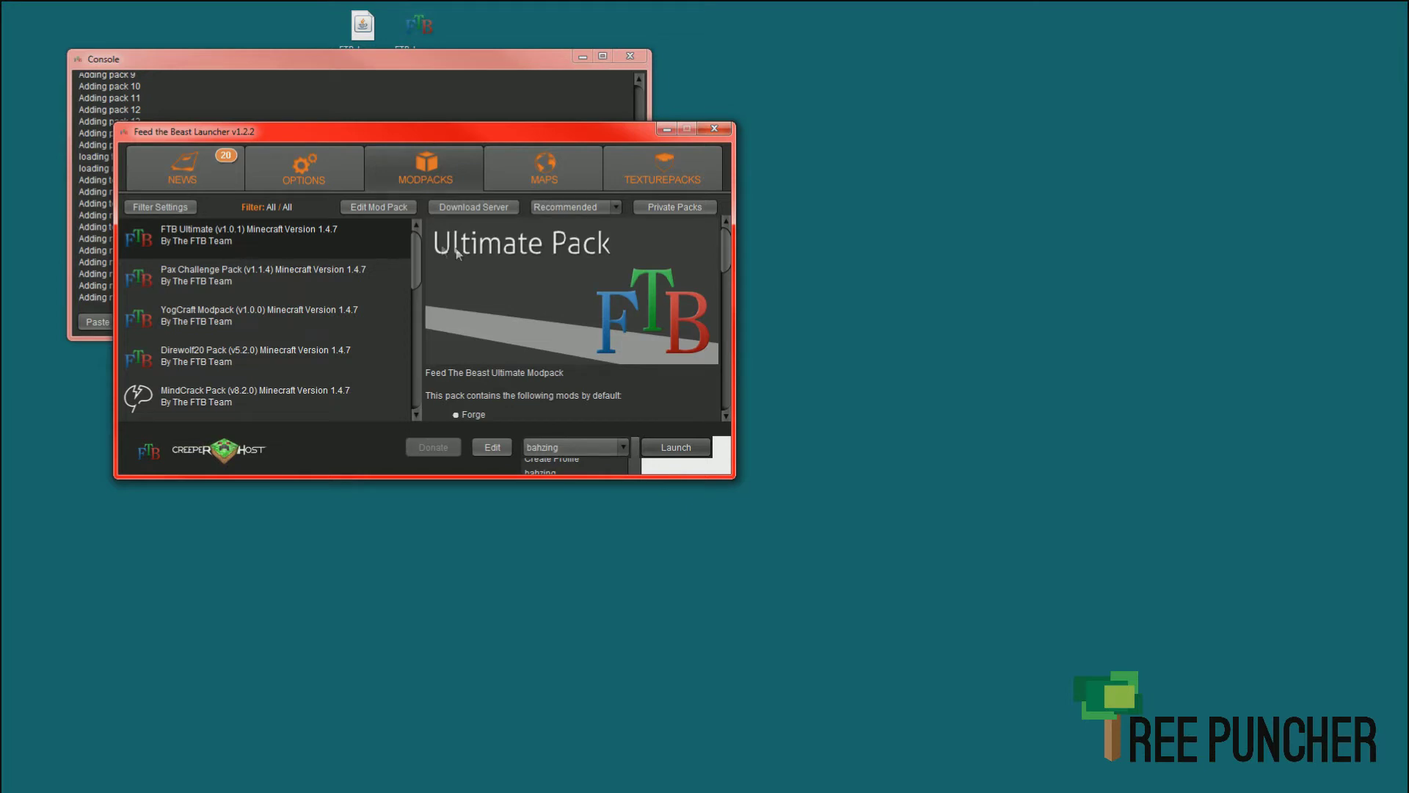
Step: Browse the modpack list, select Feed The Beast Beta Pack A (v12) and launch it
drag(416, 257, 408, 397)
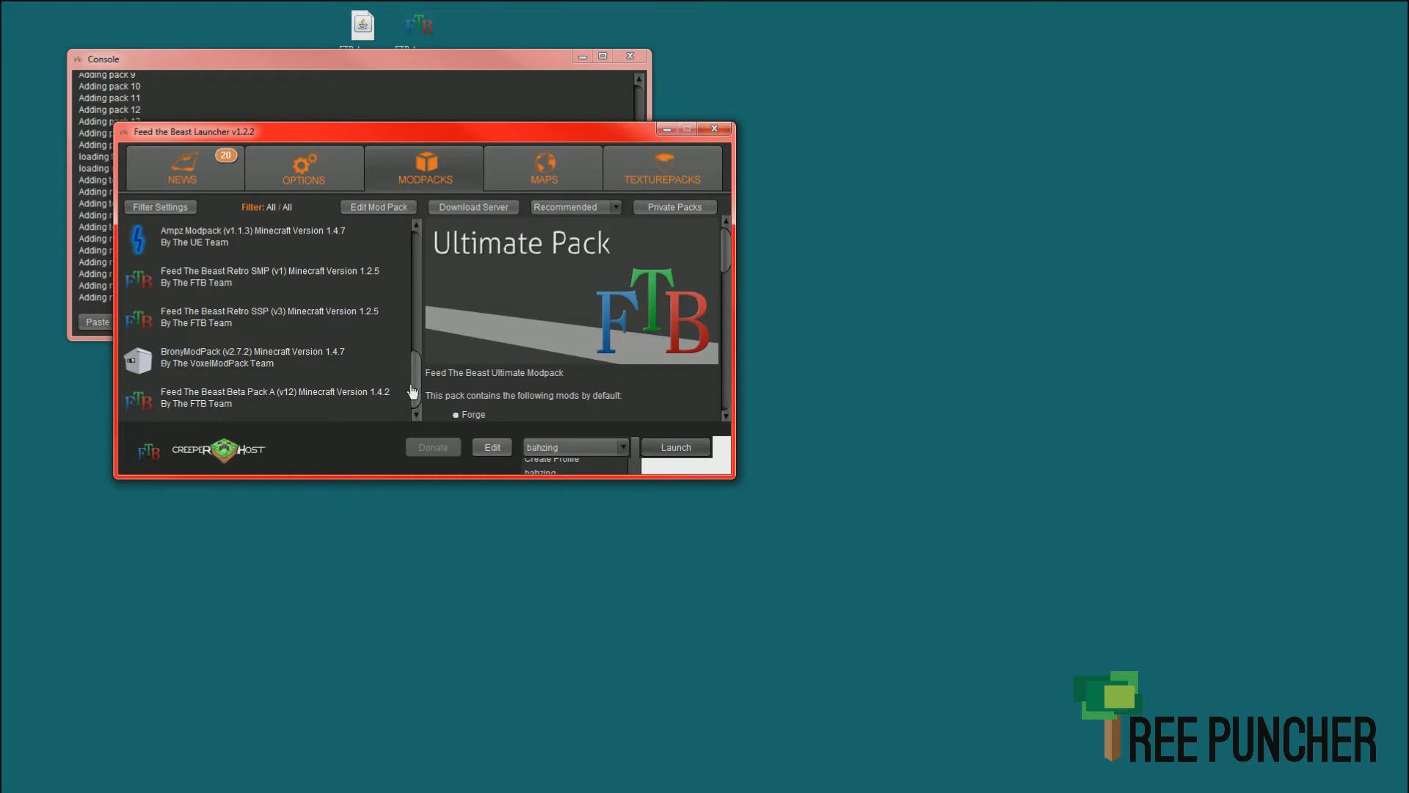
drag(416, 378, 430, 246)
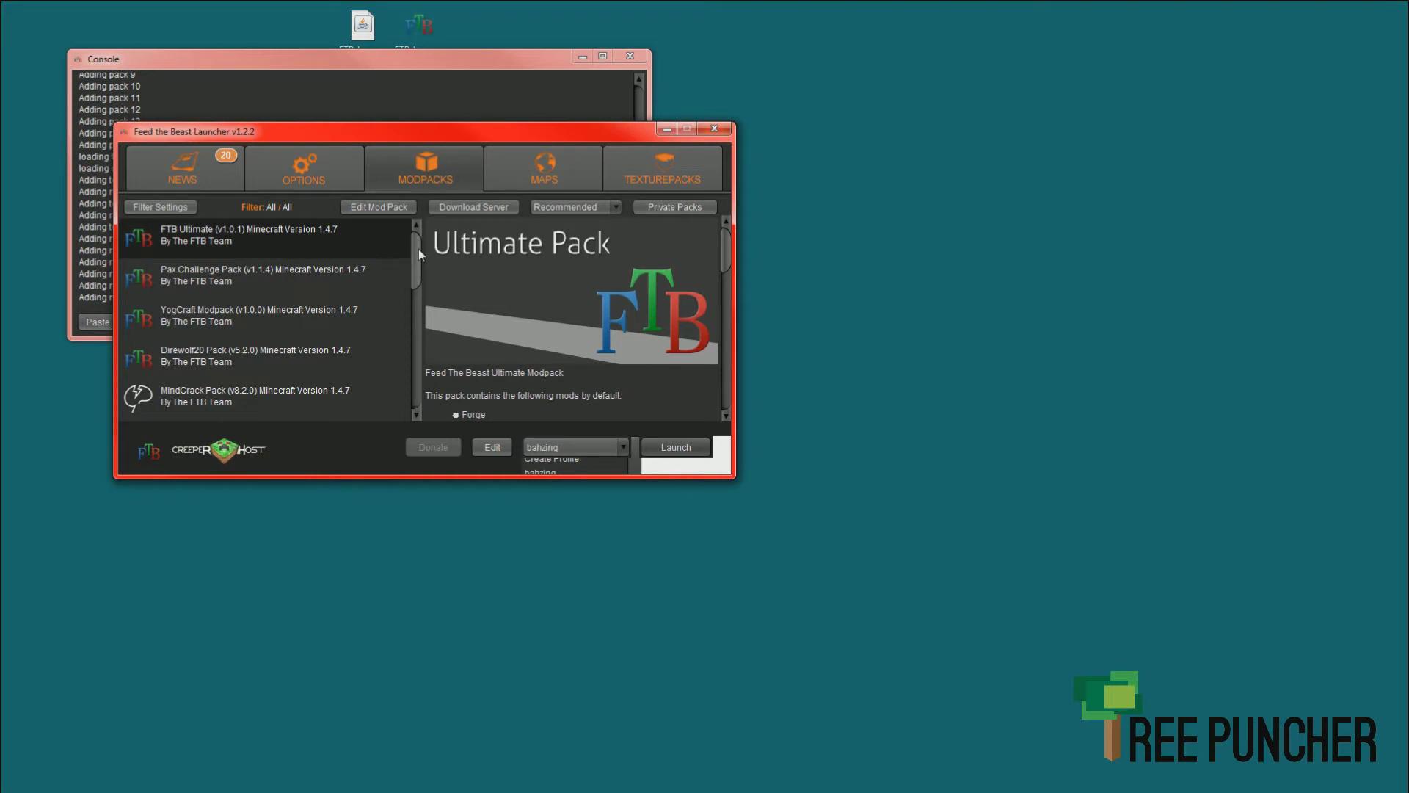
drag(419, 254, 411, 372)
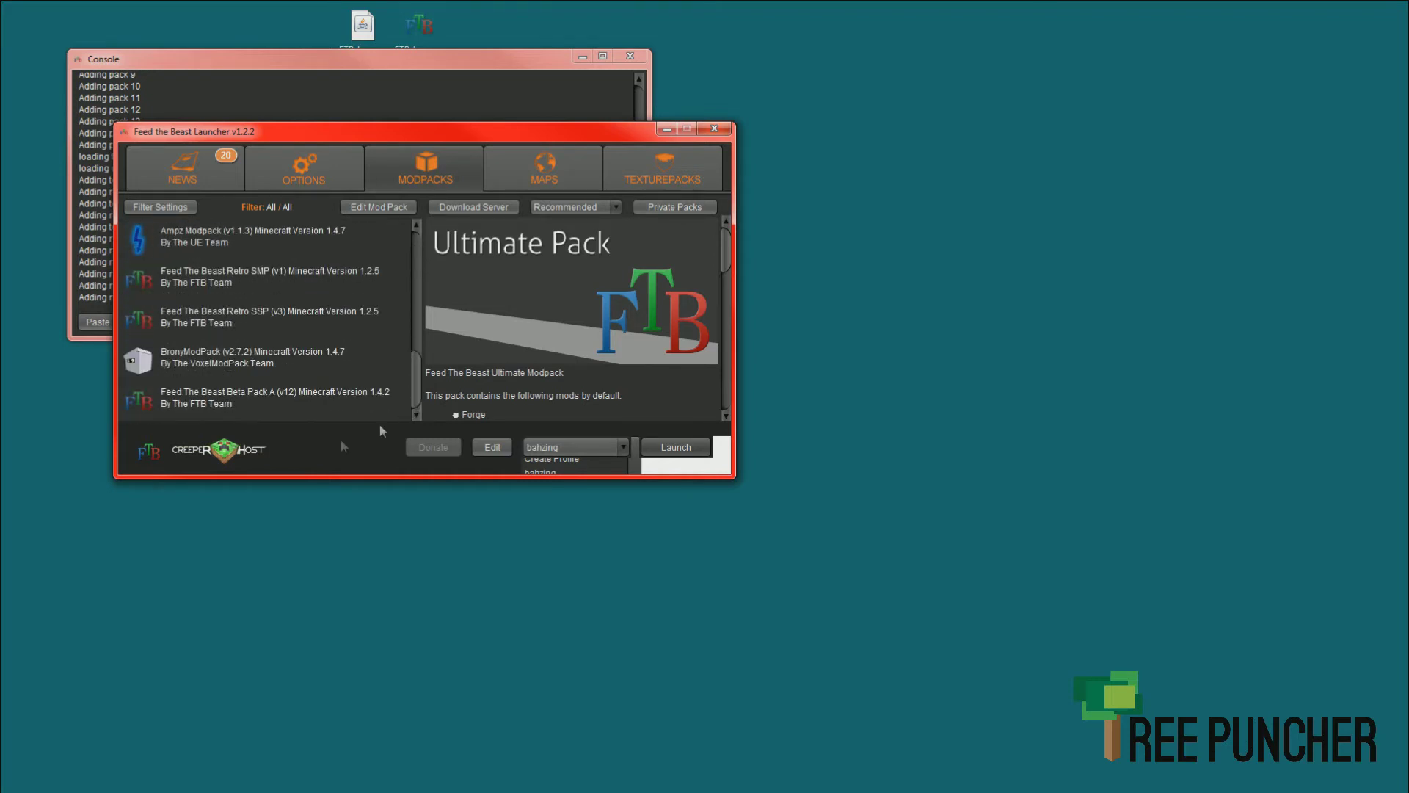
click(217, 399)
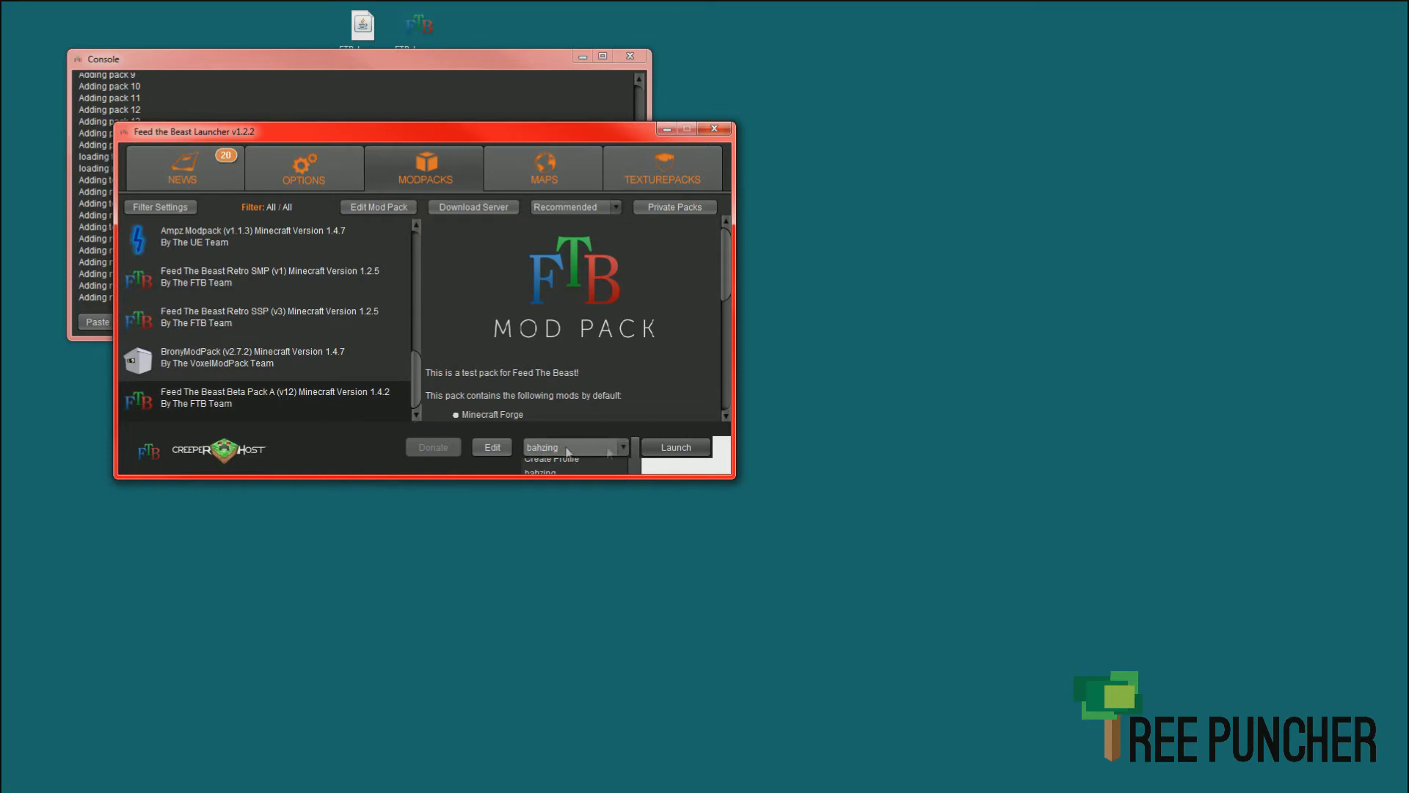
click(670, 448)
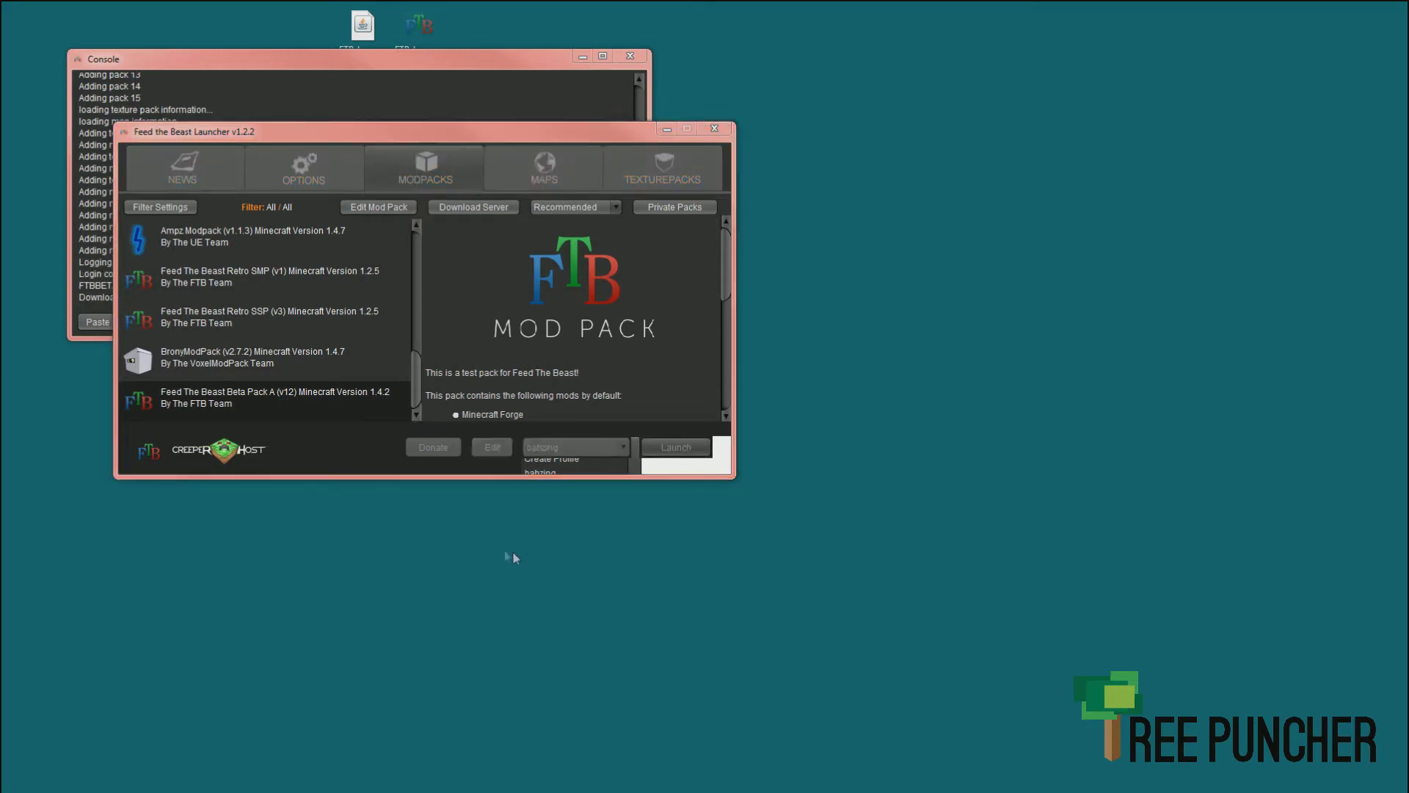
Step: Enlarge the Beta Pack A game window and place it beside the console so the log stays readable
drag(74, 122, 206, 224)
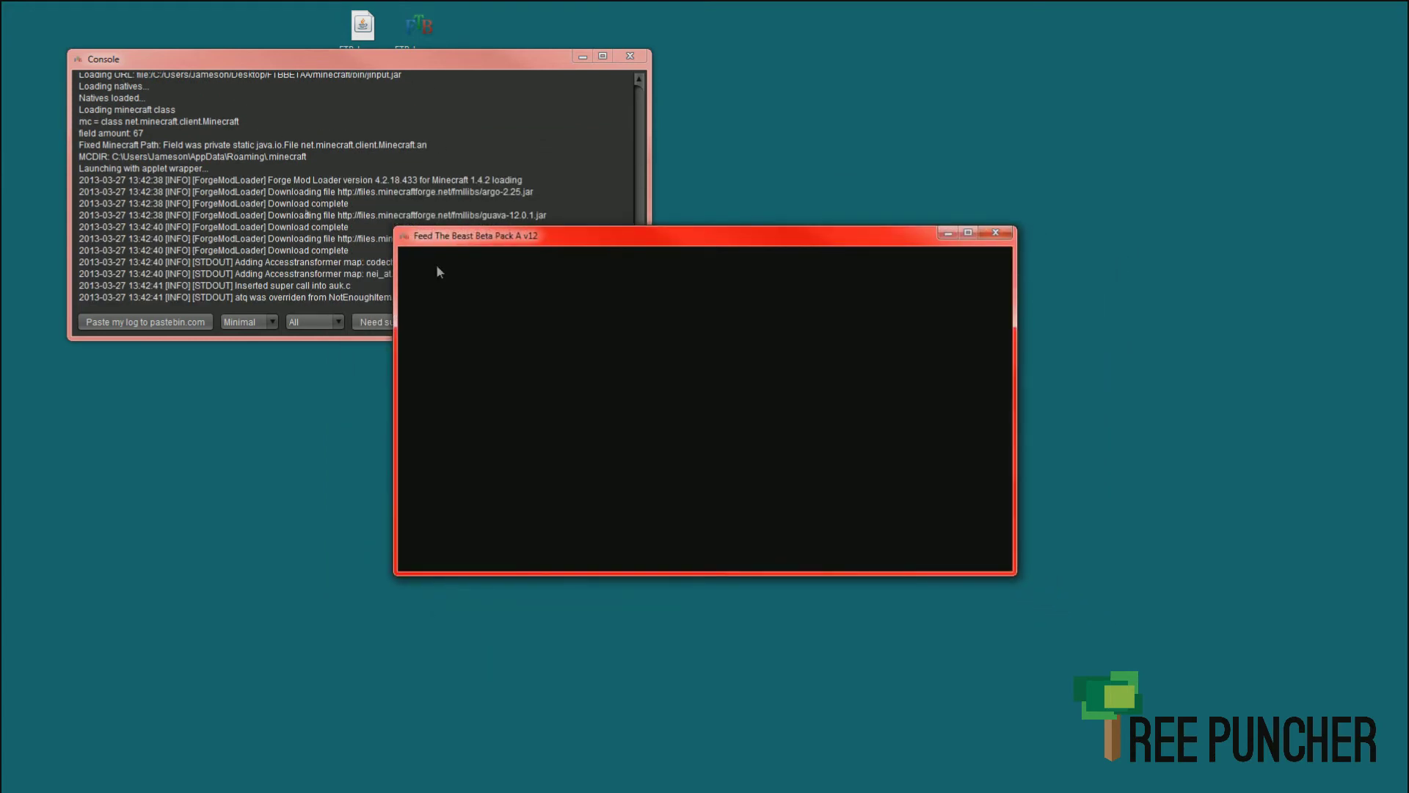
drag(515, 239, 487, 309)
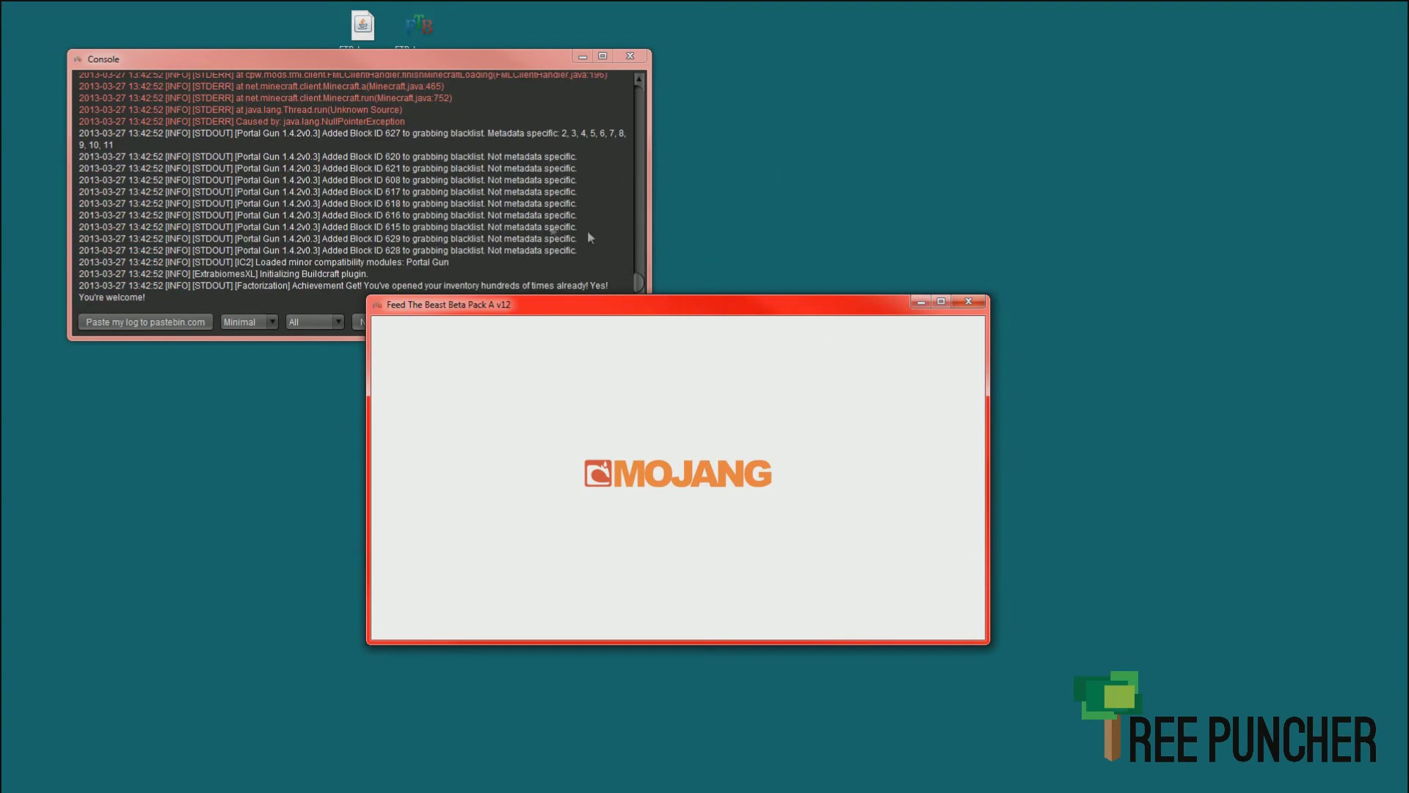
drag(514, 334, 360, 80)
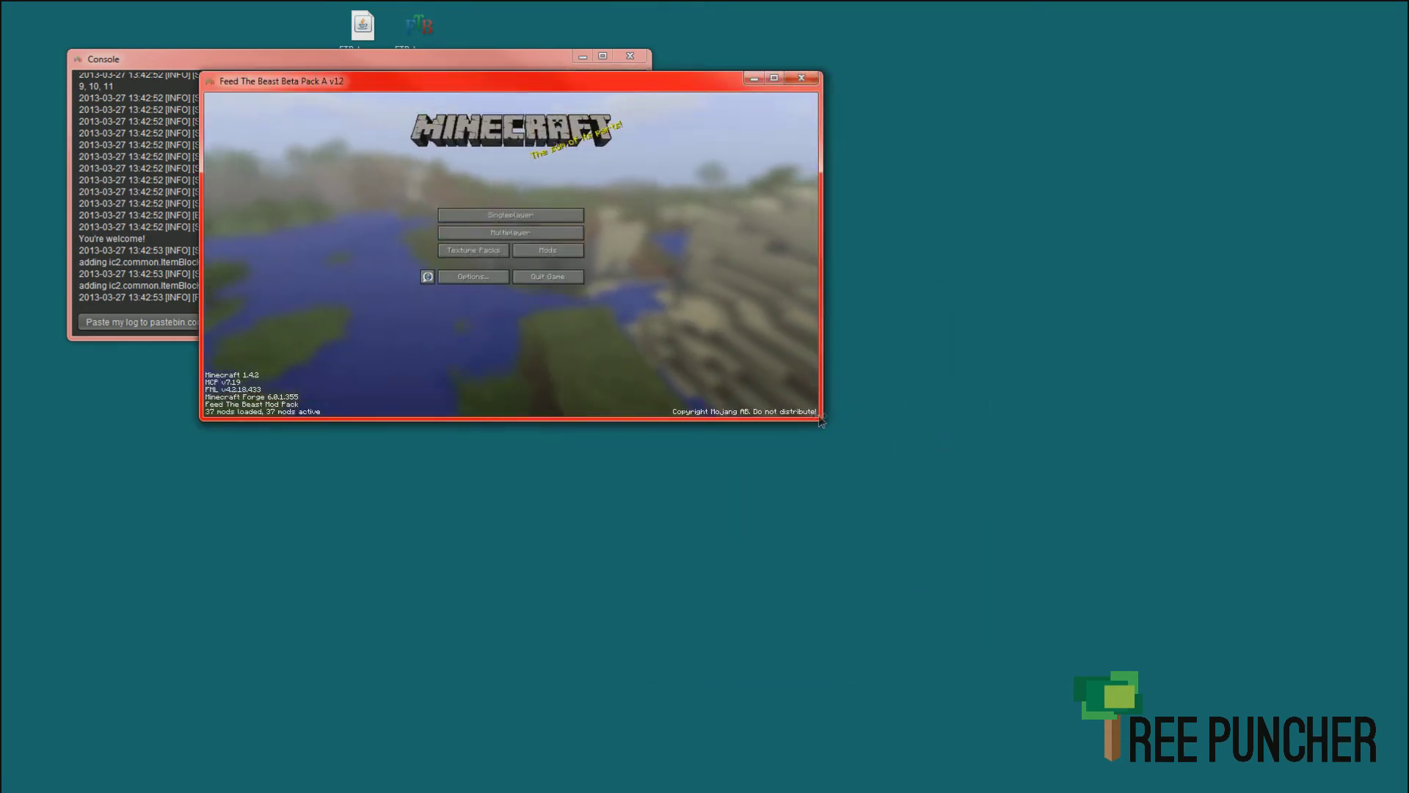
drag(810, 420, 1015, 561)
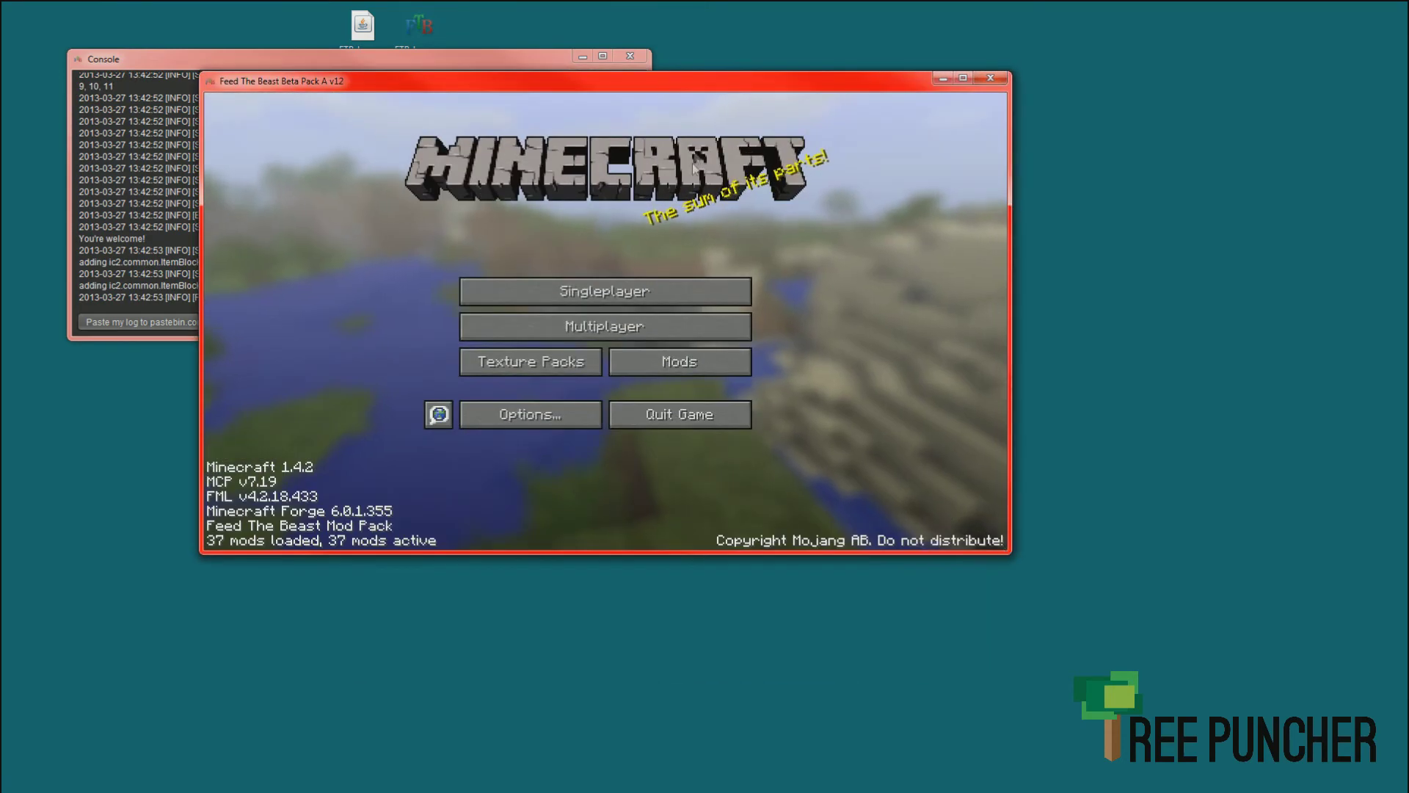
drag(700, 86, 911, 170)
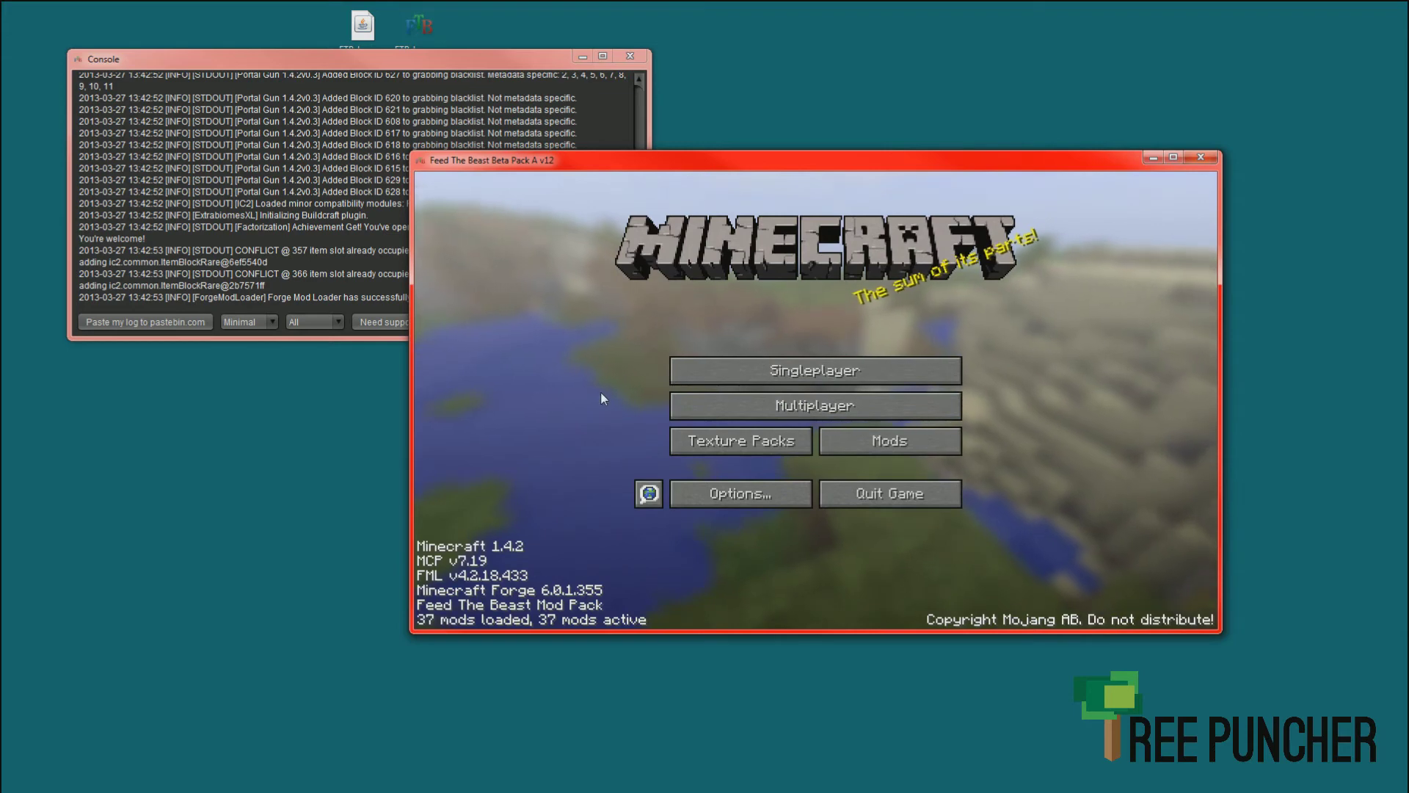
Step: Look at the Multiplayer server screen and its Direct Connect option, and return to the main menu
click(746, 405)
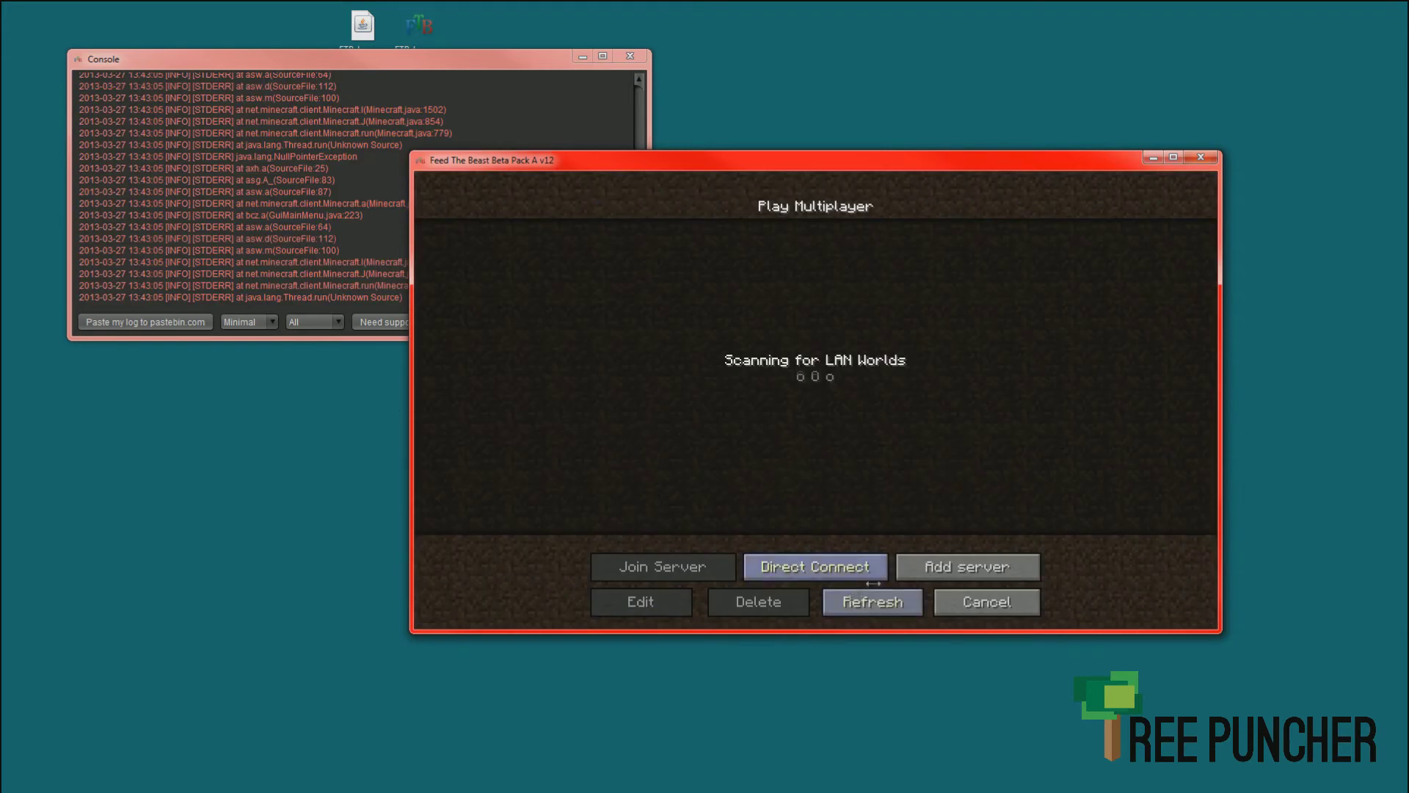
click(840, 576)
click(870, 488)
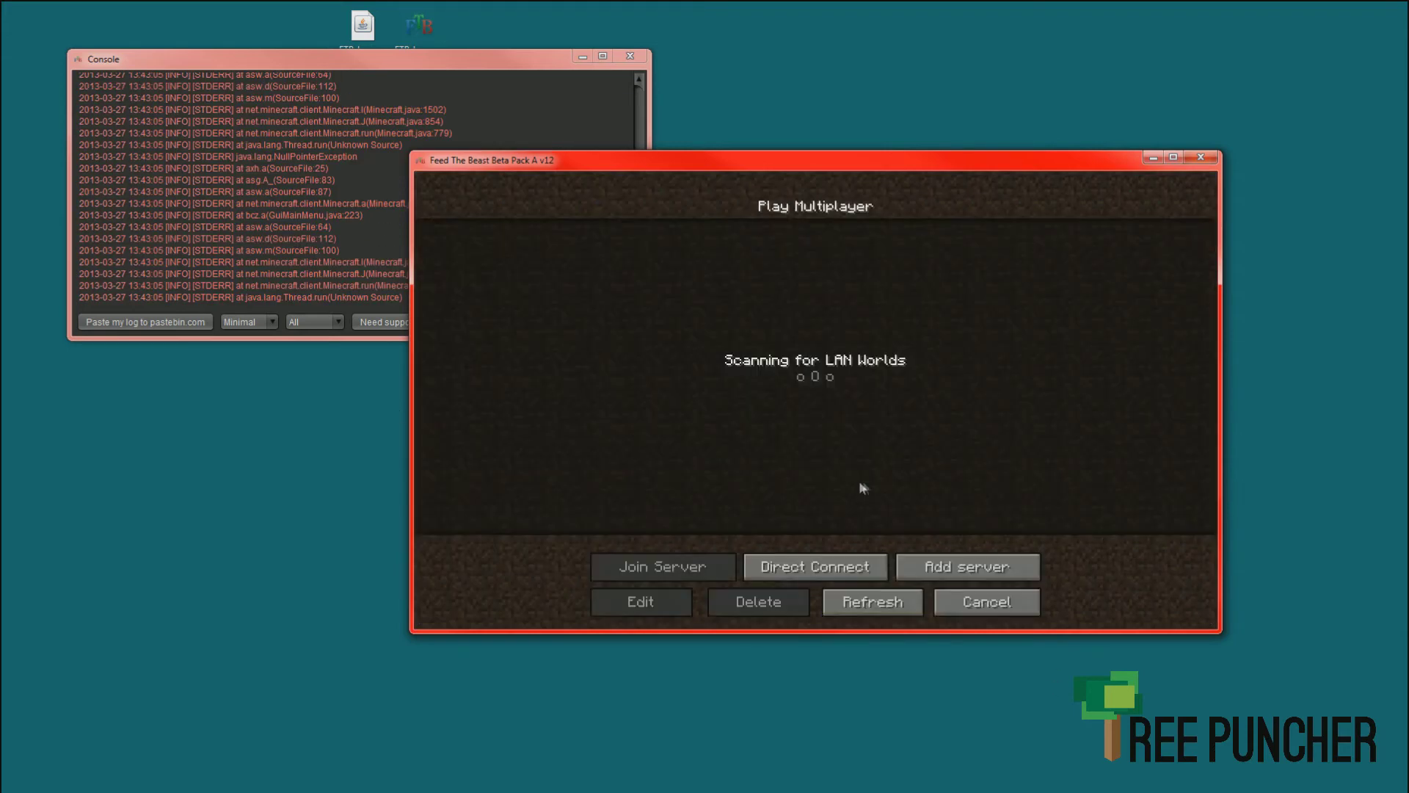
click(997, 613)
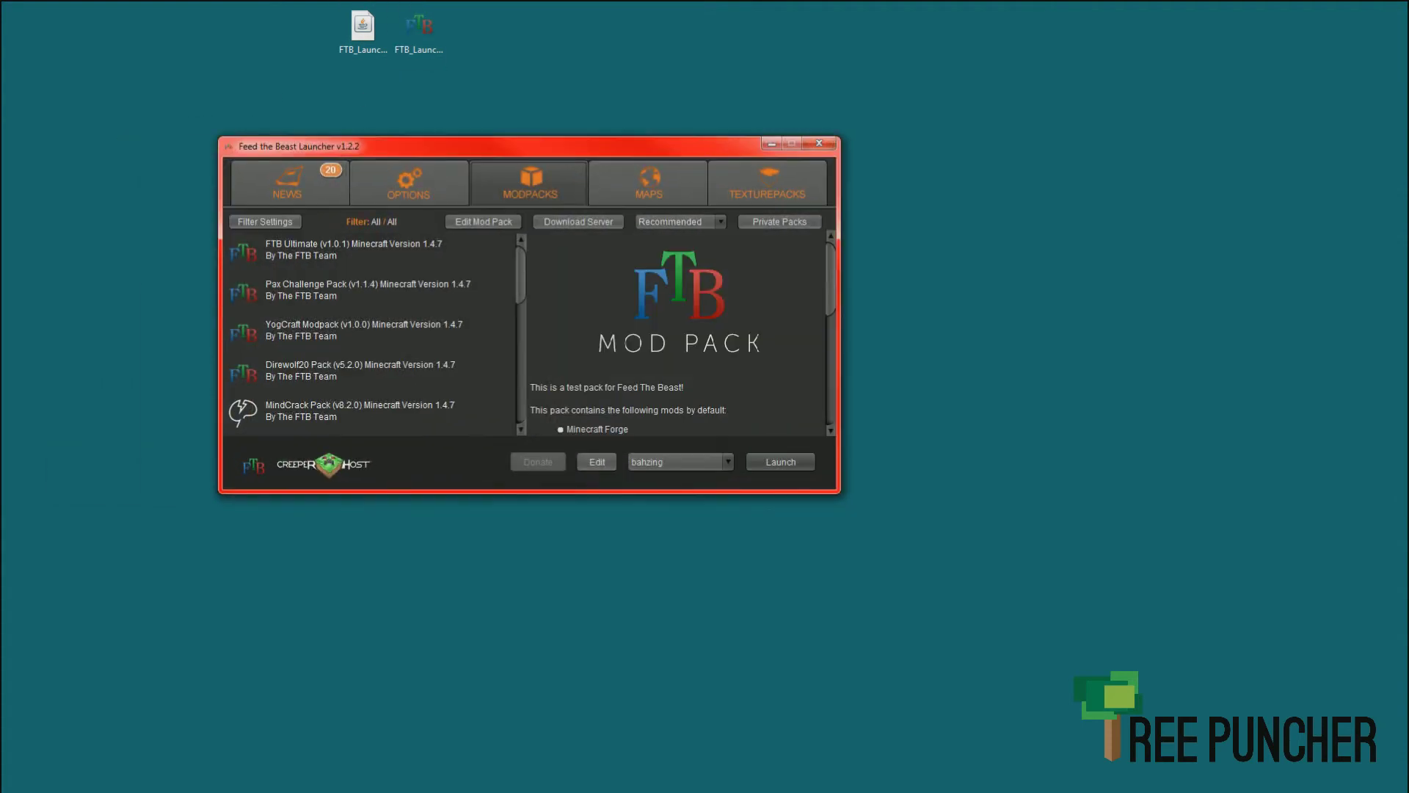
Step: Select Direwolf20 Pack (v5.2.0) in the launcher's modpack list and launch it
click(524, 397)
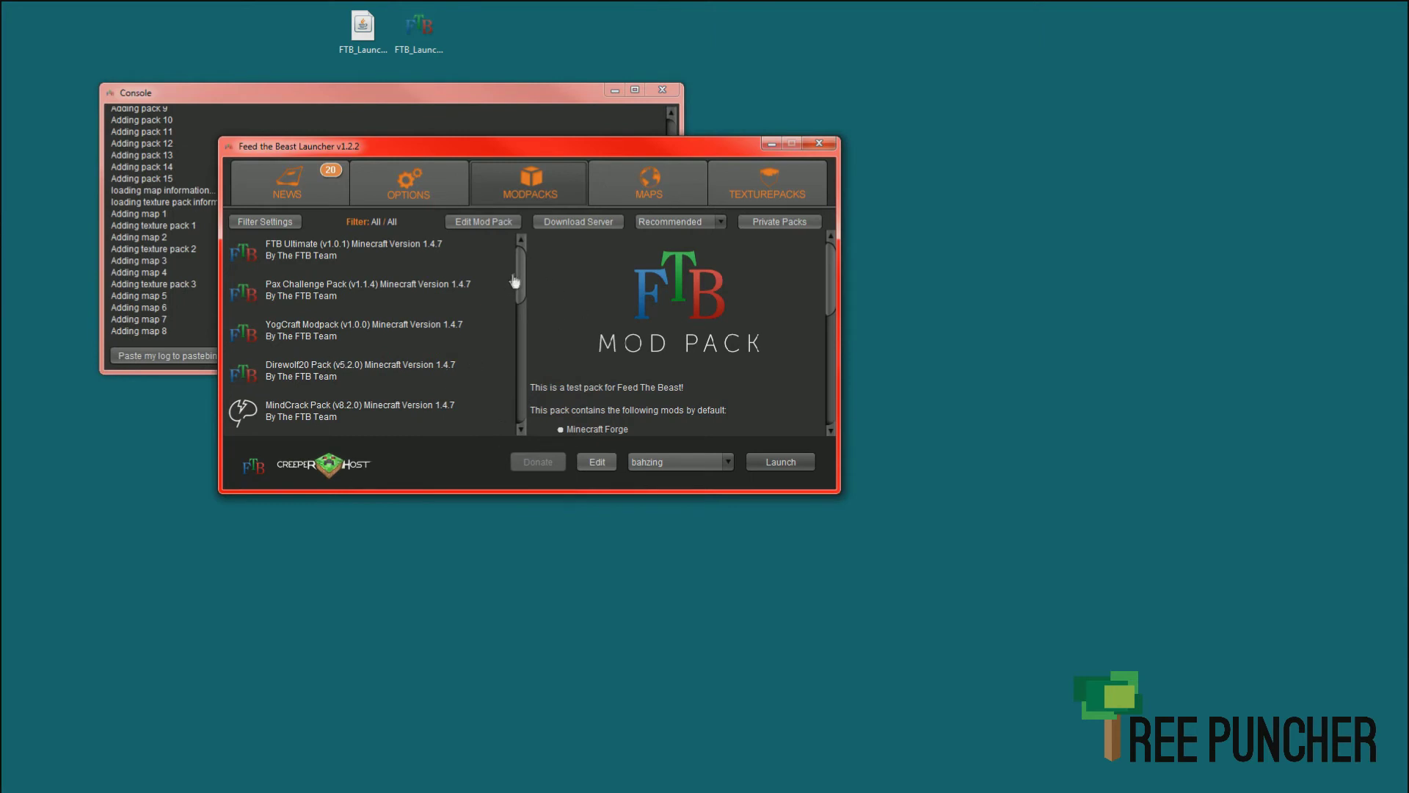
scroll(524, 275, down, 10)
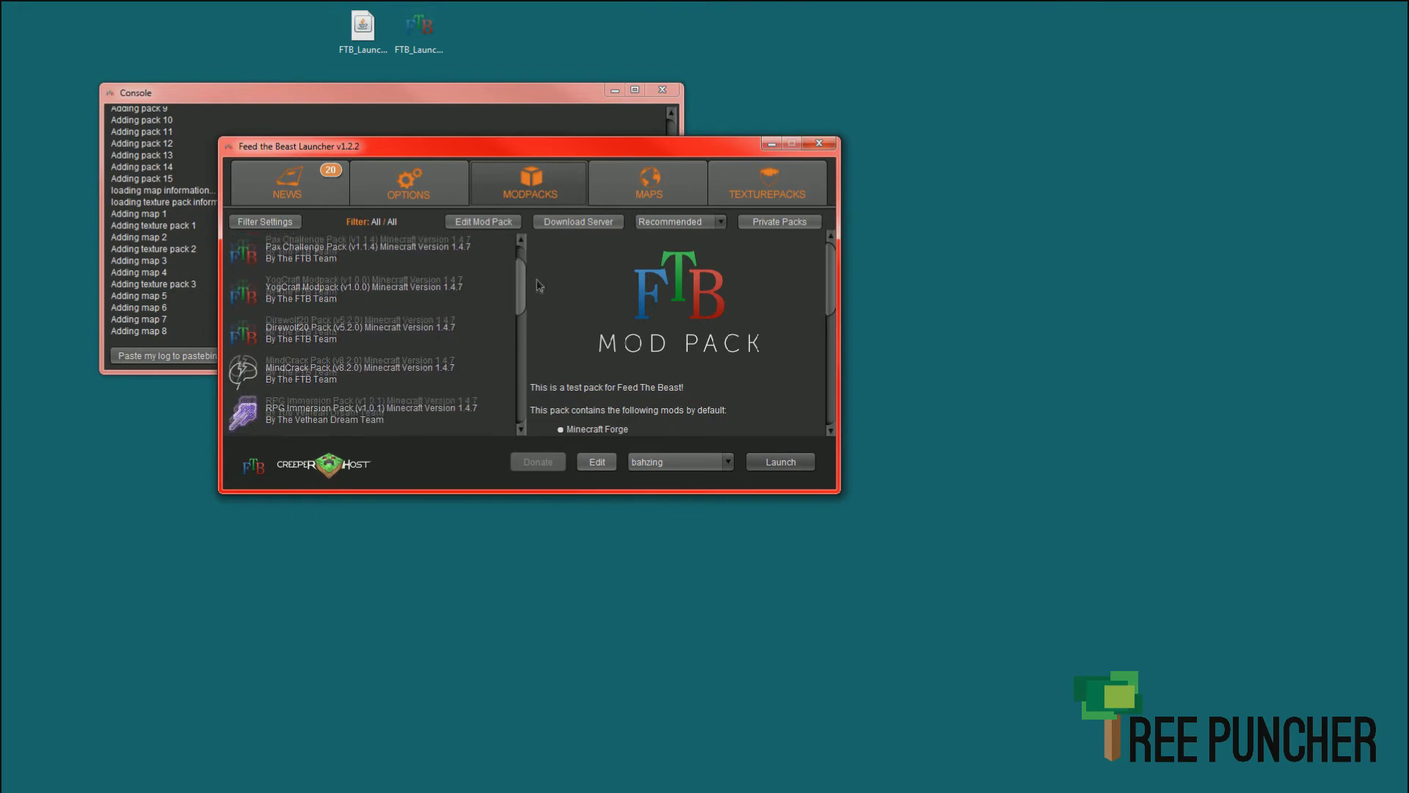
scroll(525, 301, up, 3)
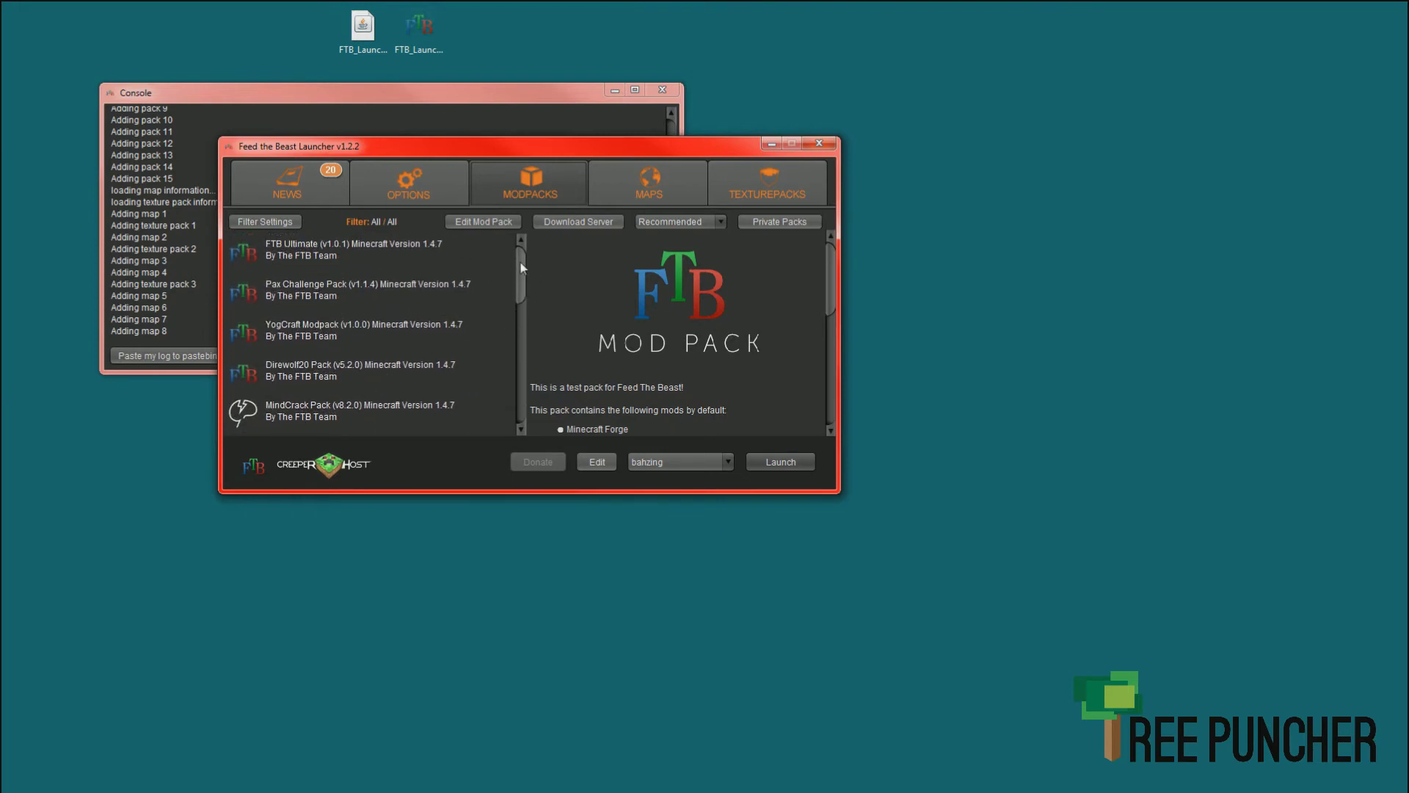
drag(520, 277, 536, 251)
click(351, 387)
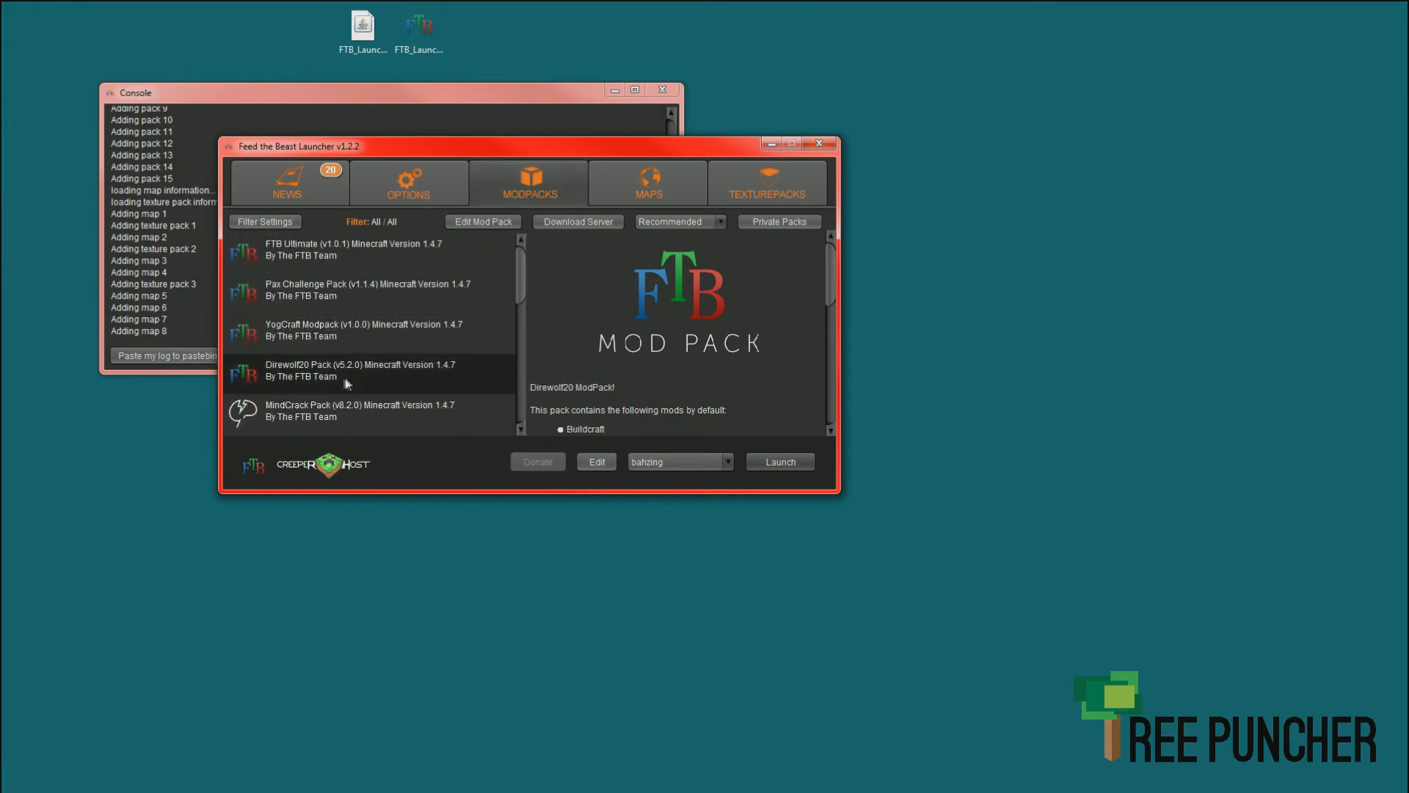
click(776, 466)
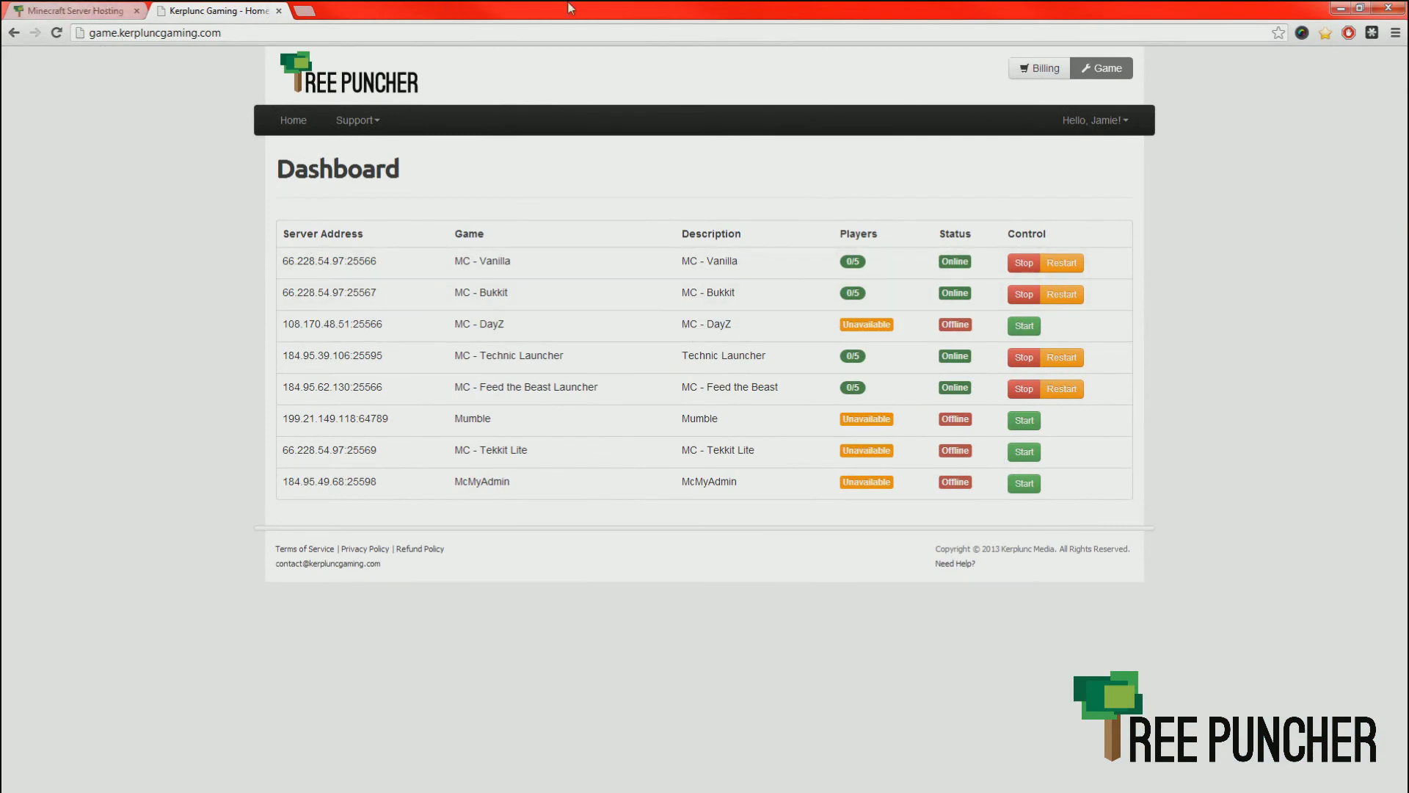
Step: Move the browser aside to check the launcher's progress, restore it to full screen and show the Minecraft Server Hosting page
drag(571, 8, 733, 1)
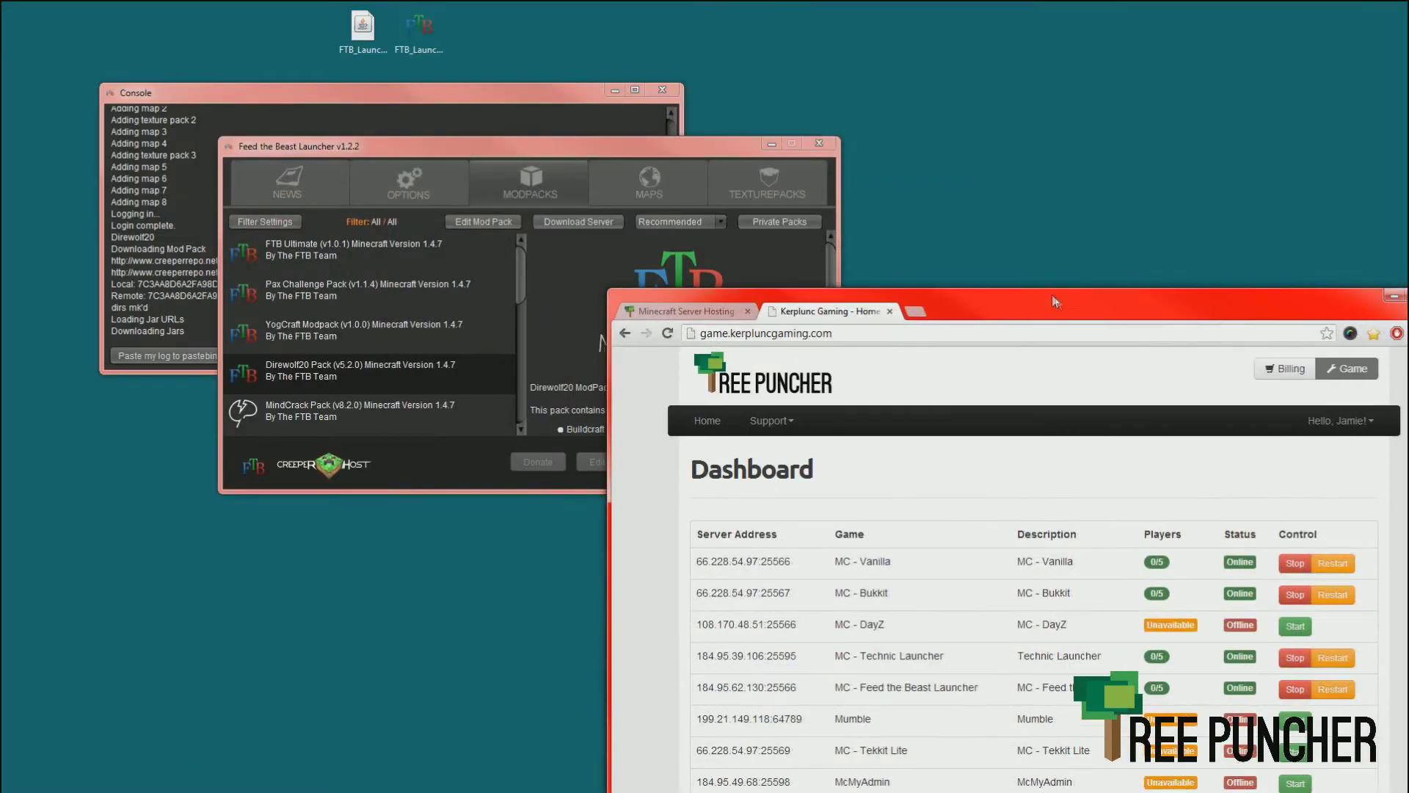
drag(1055, 296, 990, 282)
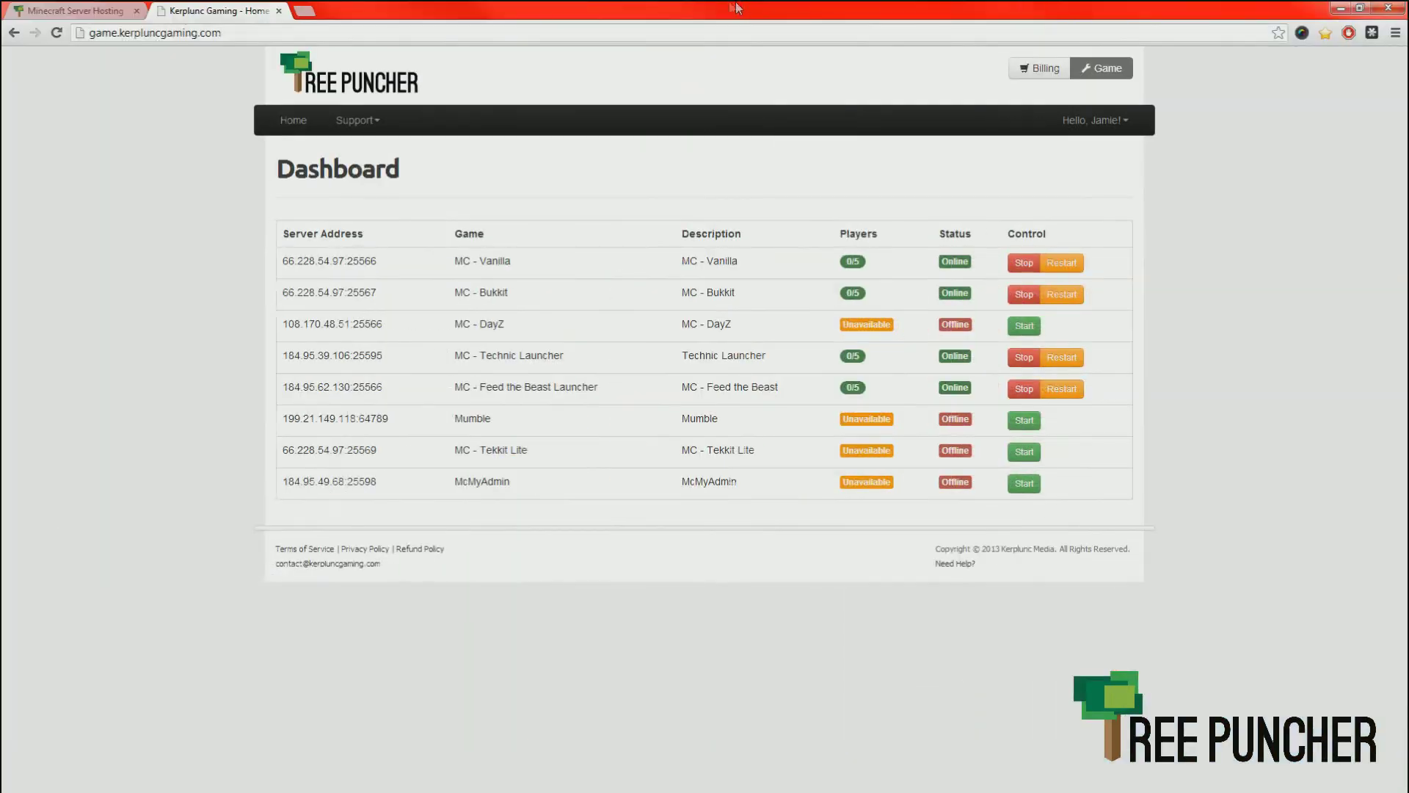
click(108, 11)
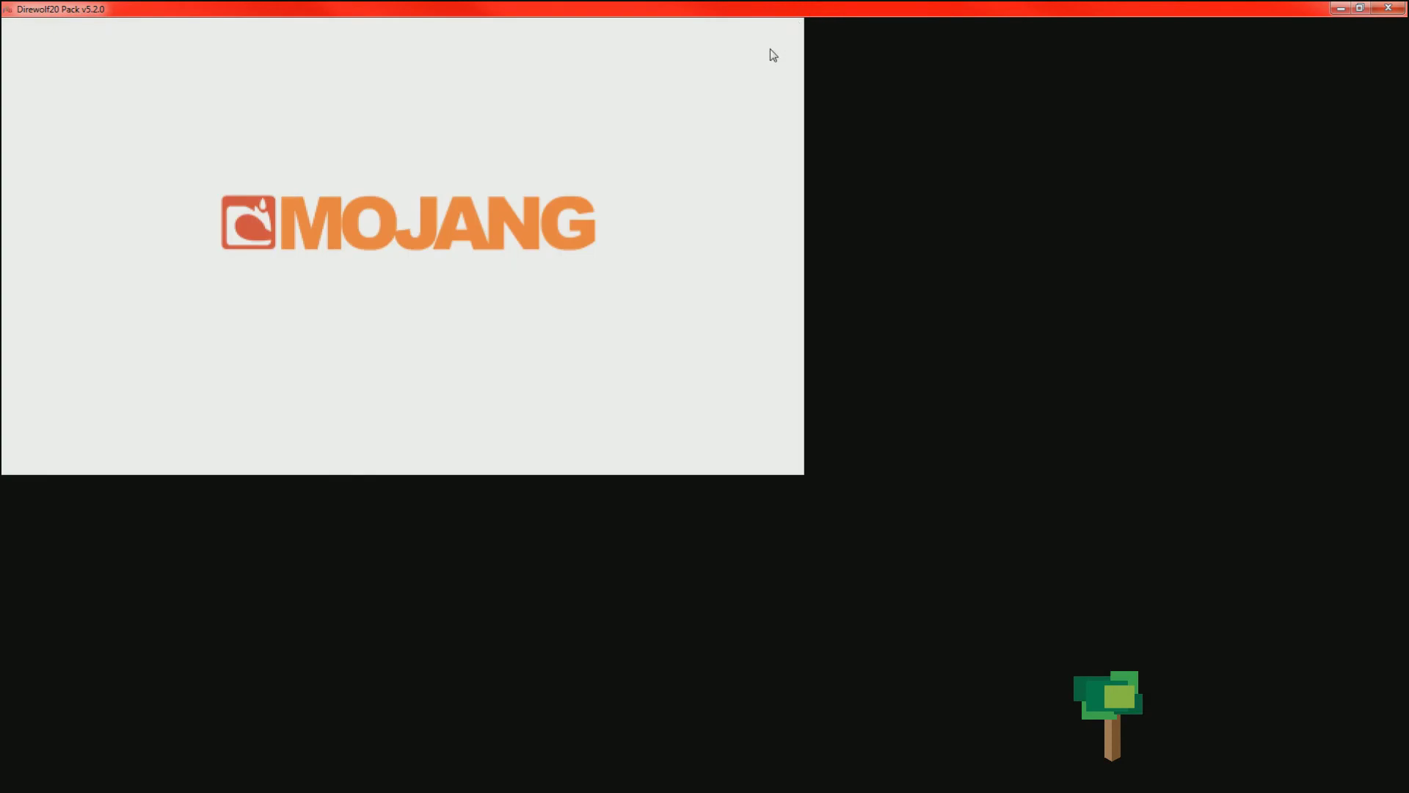
Step: Leave the Direwolf20 game window, switch to the browser's Kerplunc Gaming dashboard and show the installable mods for the MC - Feed the Beast server
double_click(710, 7)
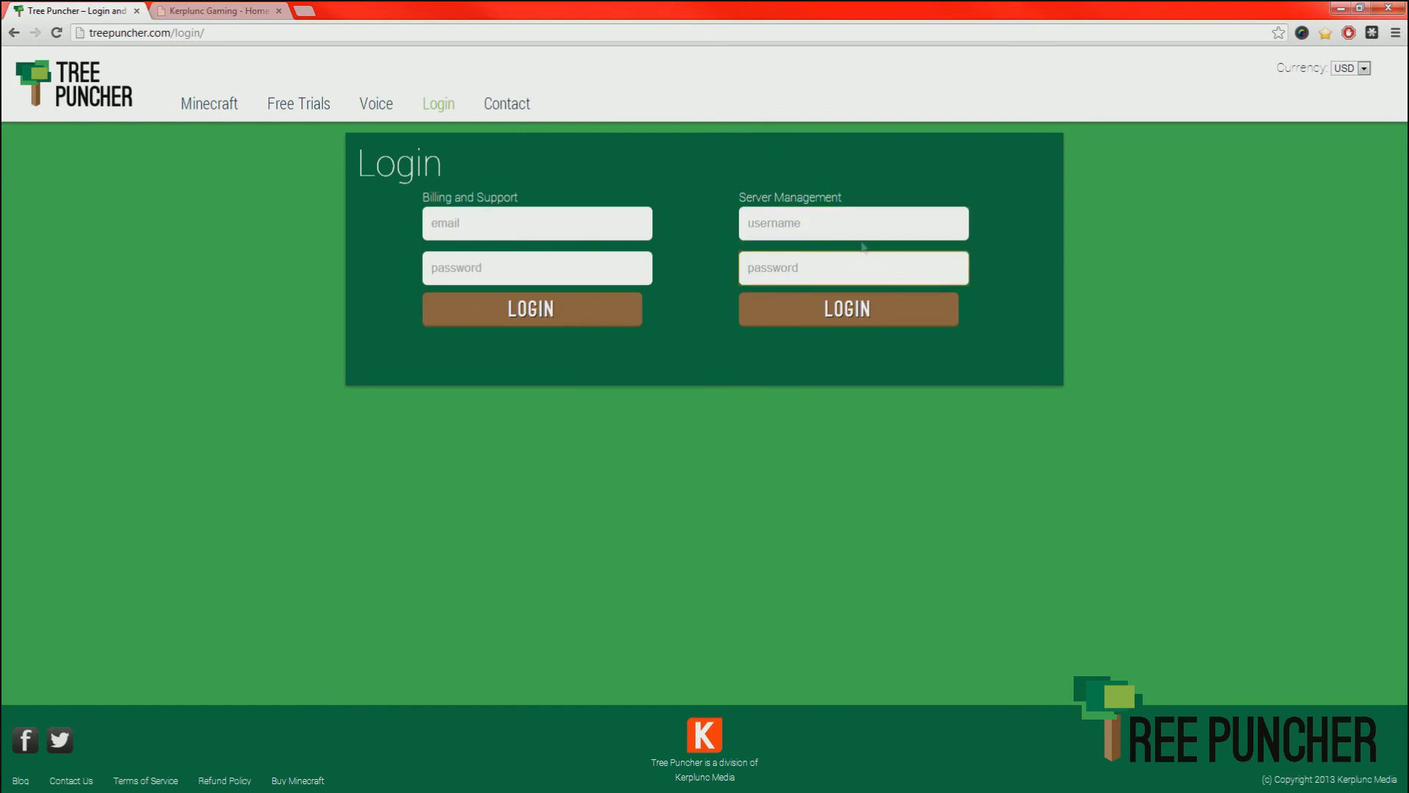
click(231, 11)
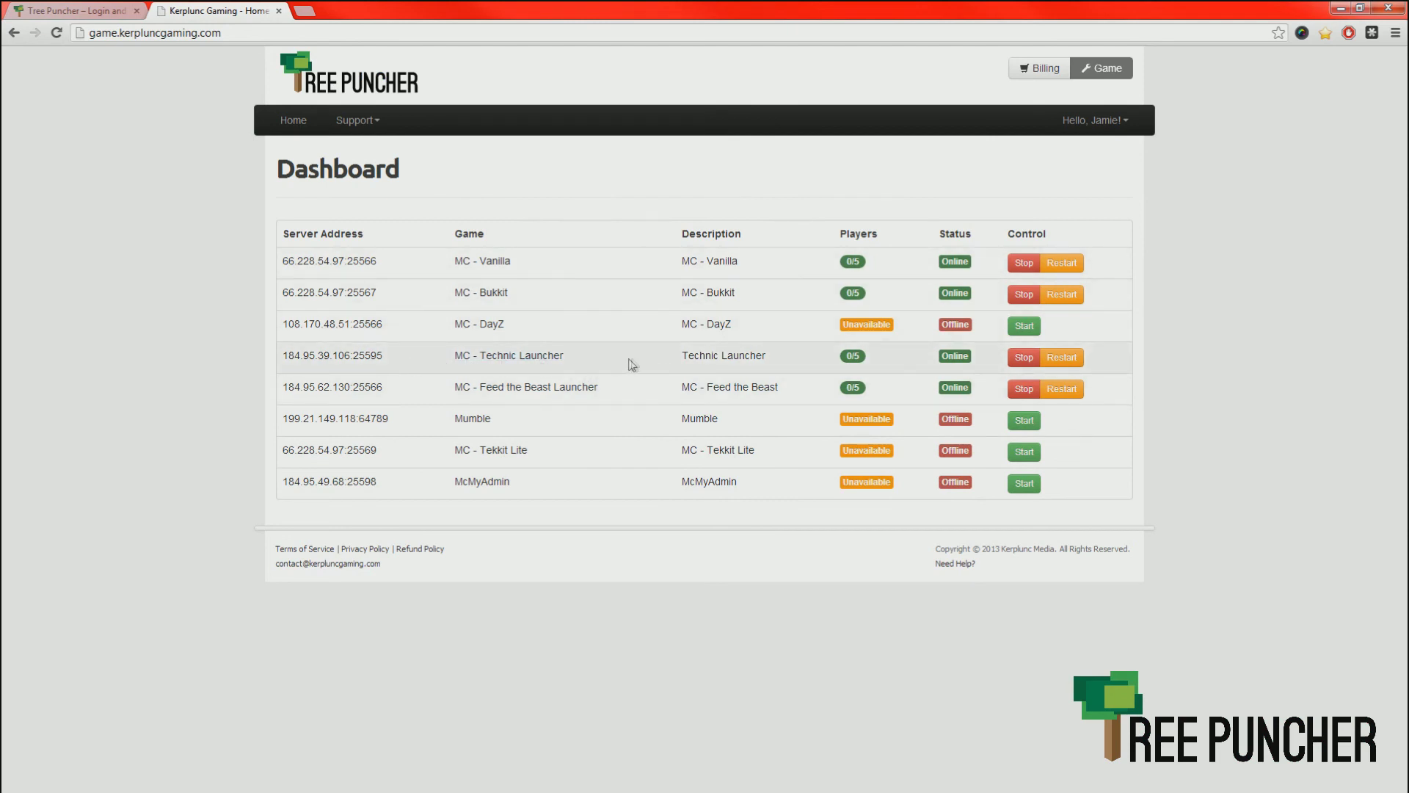
click(579, 389)
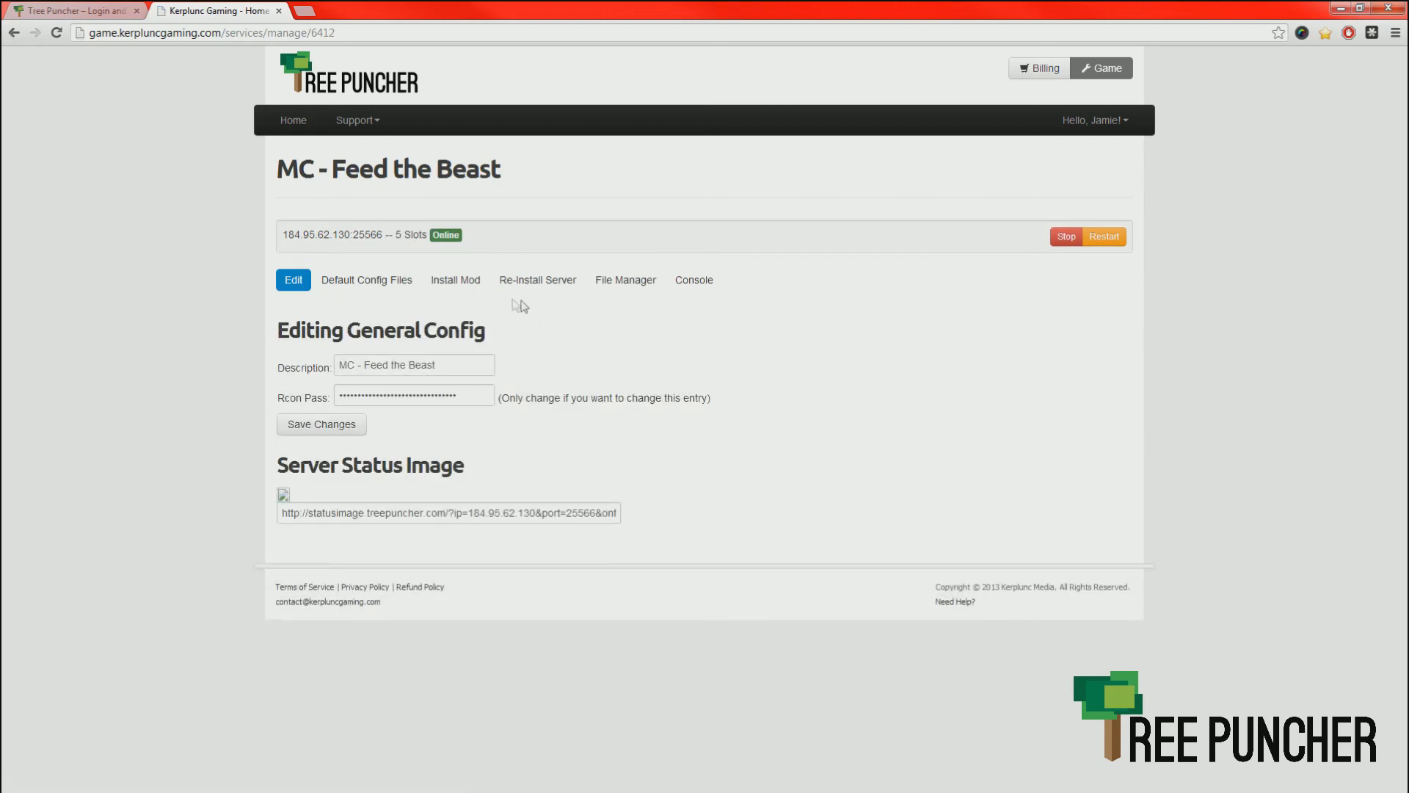
click(456, 281)
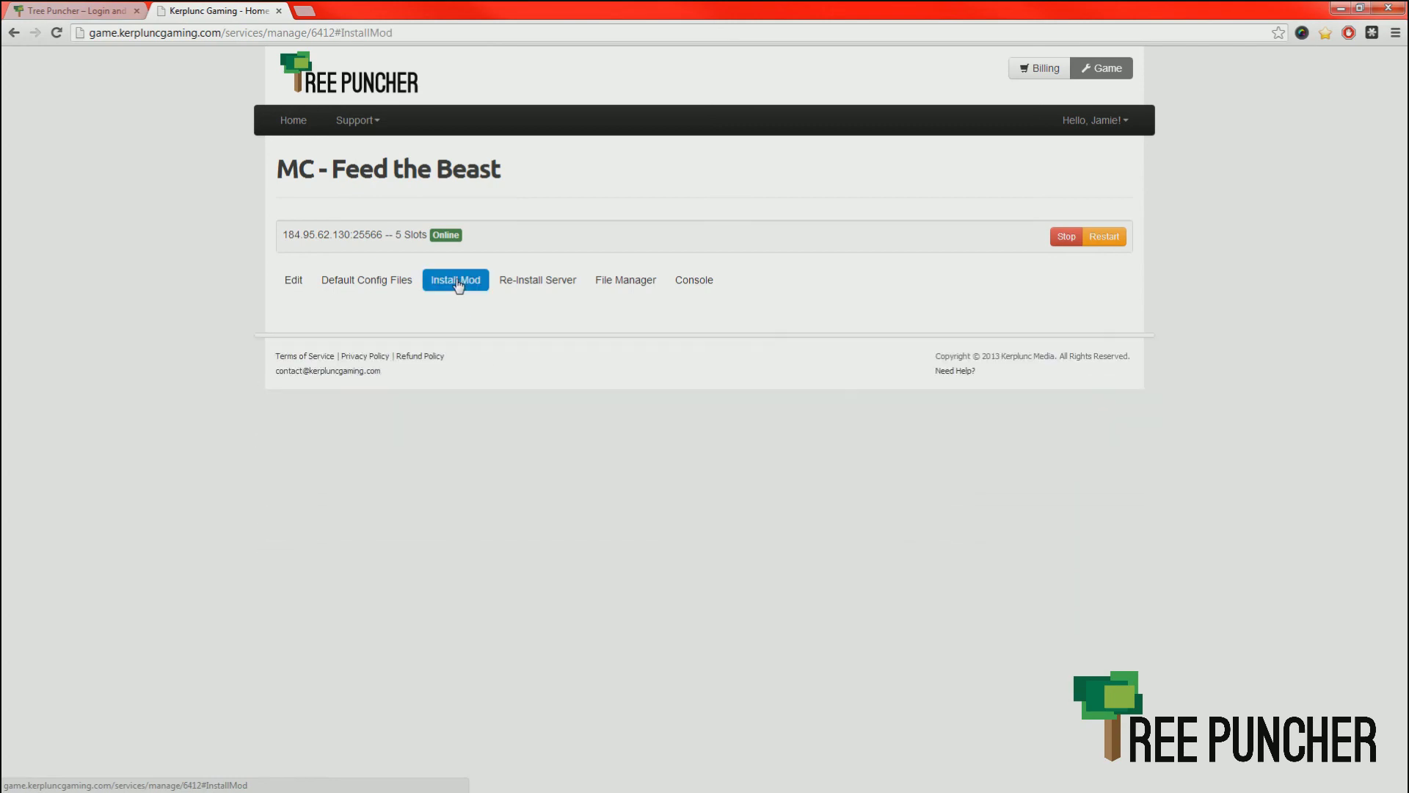
Step: Review the Beta A and Direwolf20 entries in the Module Installation Manager and install Direwolf20 v5.2.0 on the server
scroll(947, 380, down, 1)
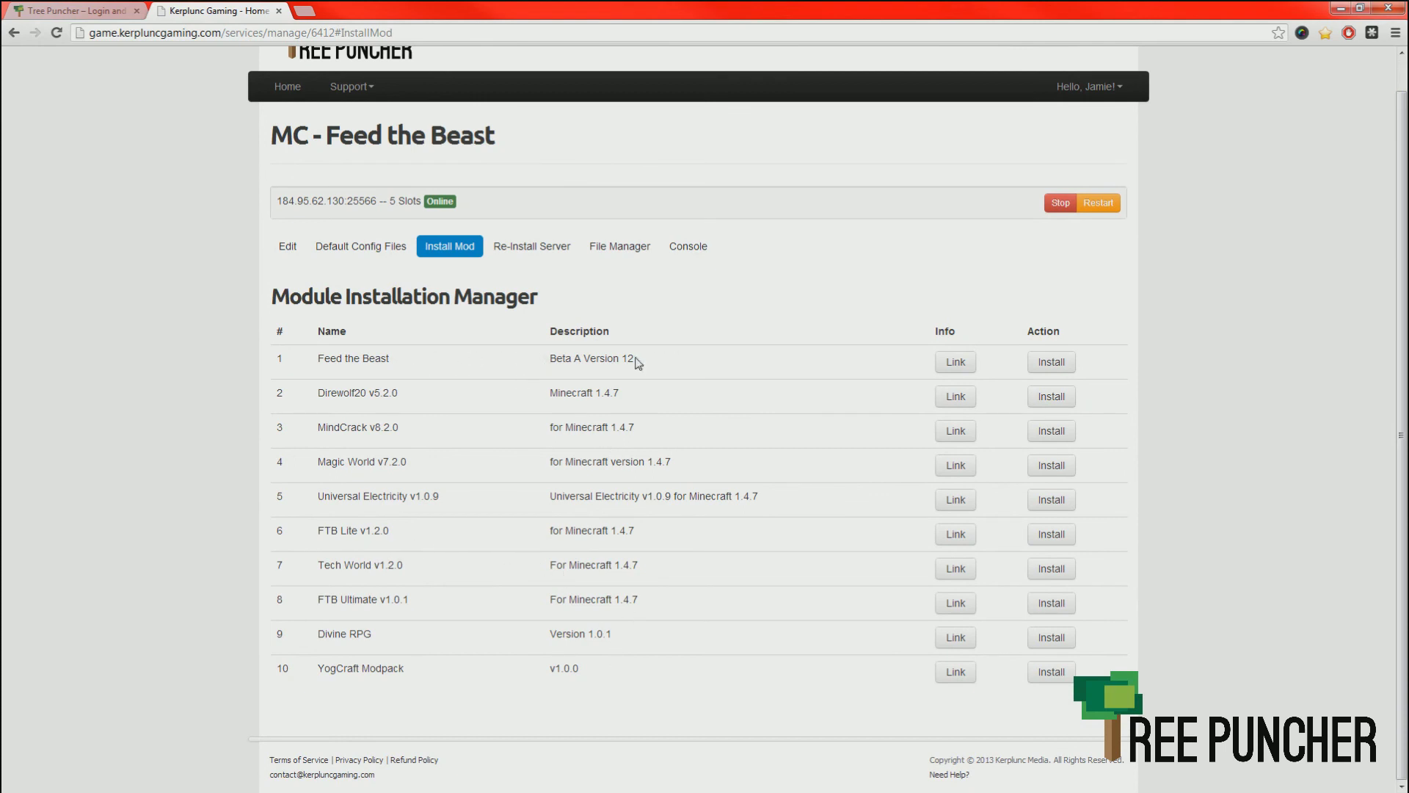
drag(637, 362, 549, 360)
click(726, 362)
drag(311, 390, 620, 394)
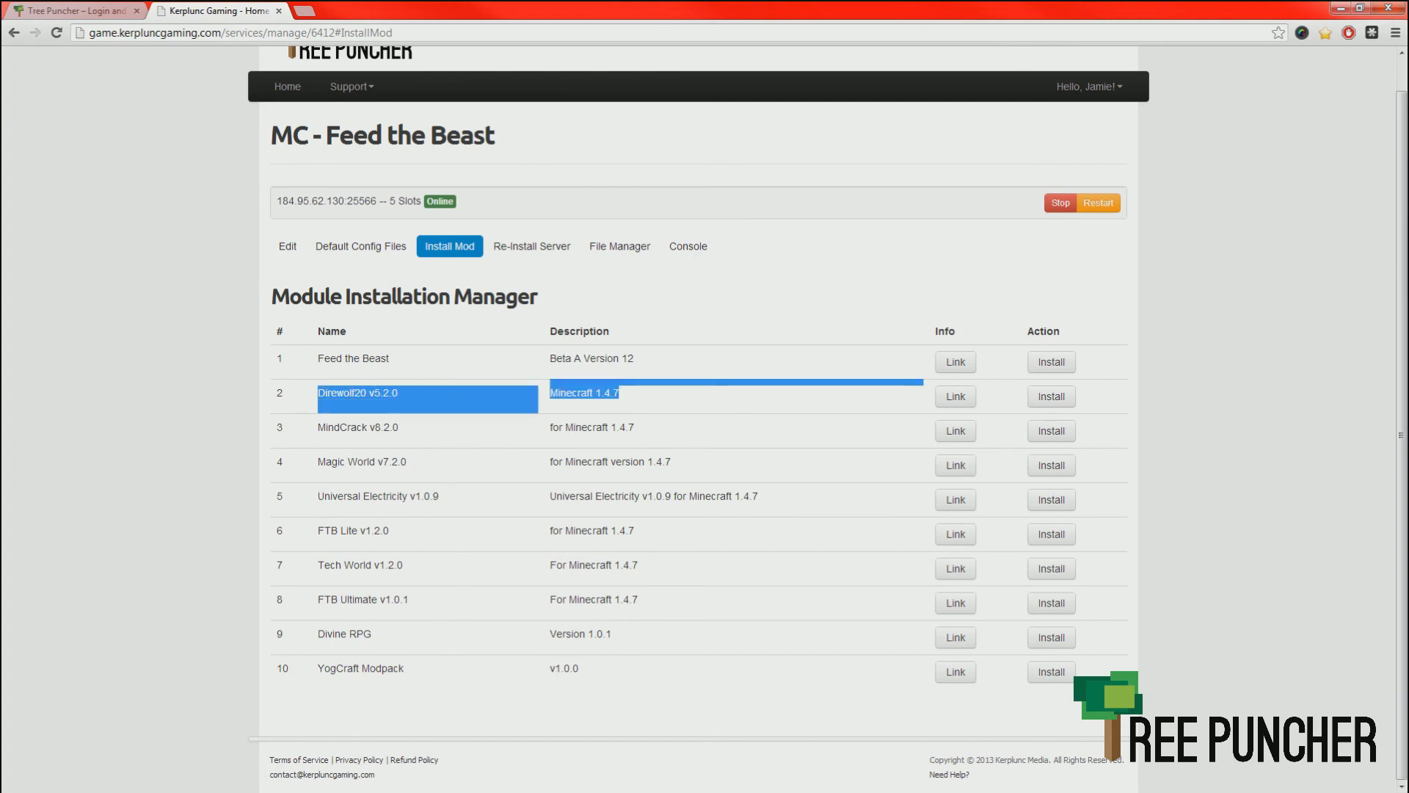
click(760, 406)
click(1049, 395)
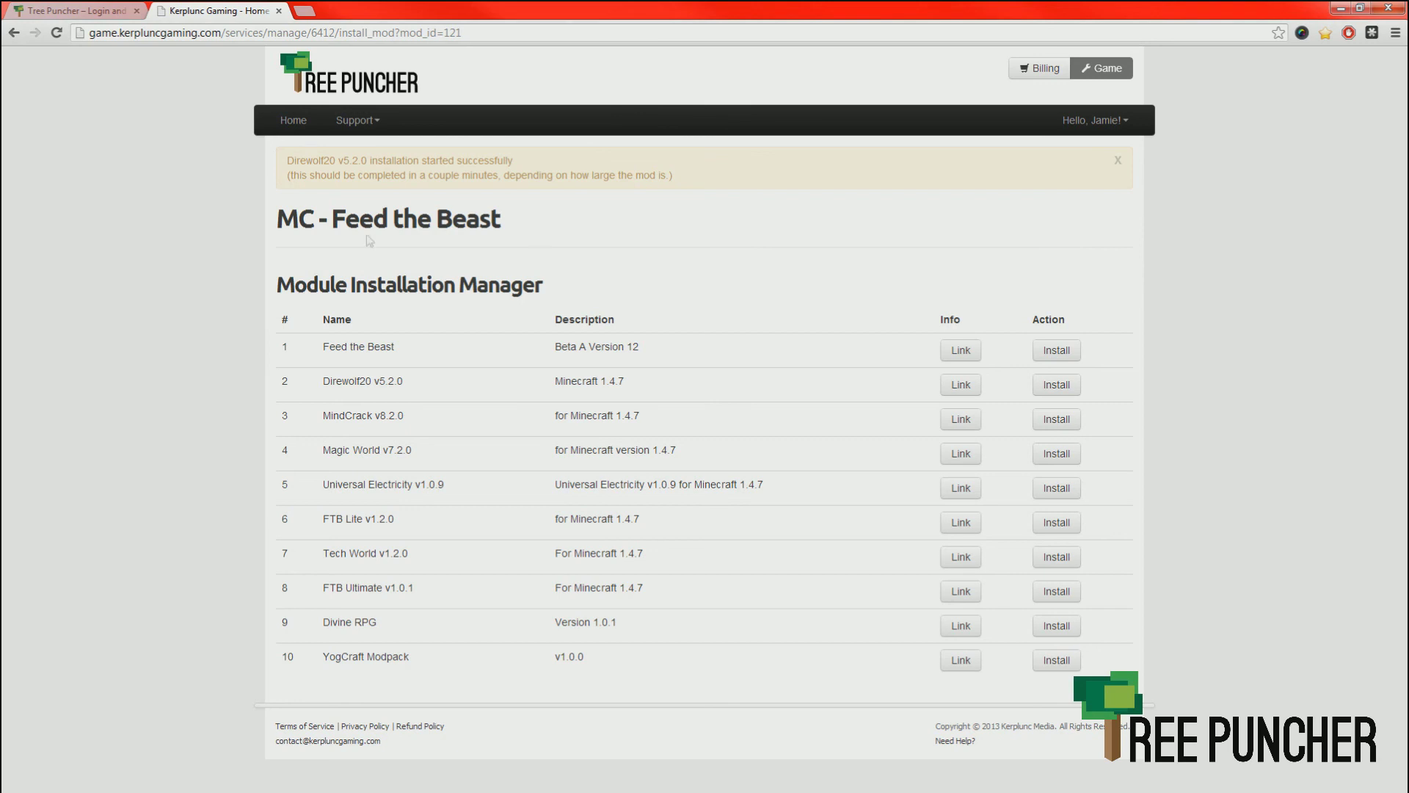
Step: Return to the dashboard and open the console of the MC - Feed the Beast server
click(294, 130)
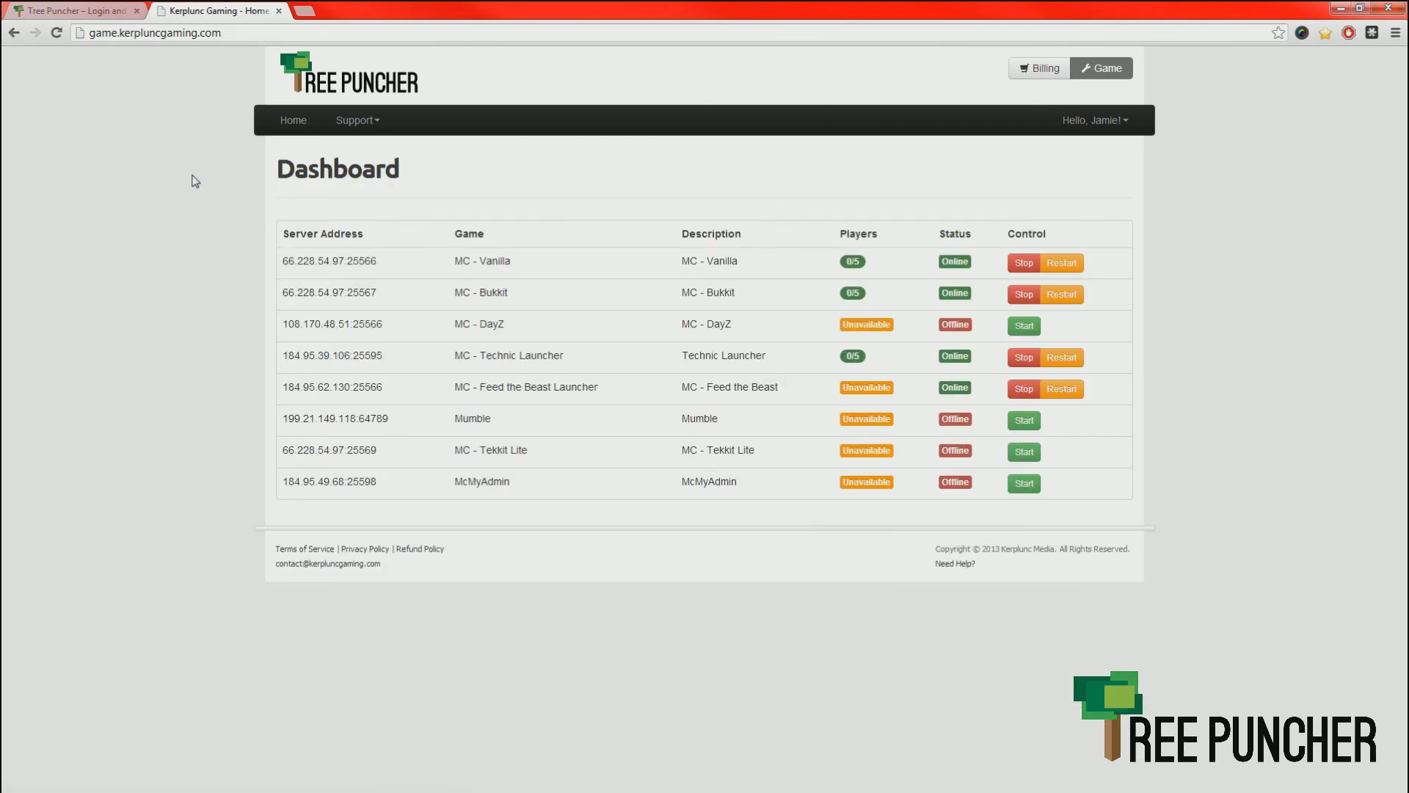
click(596, 389)
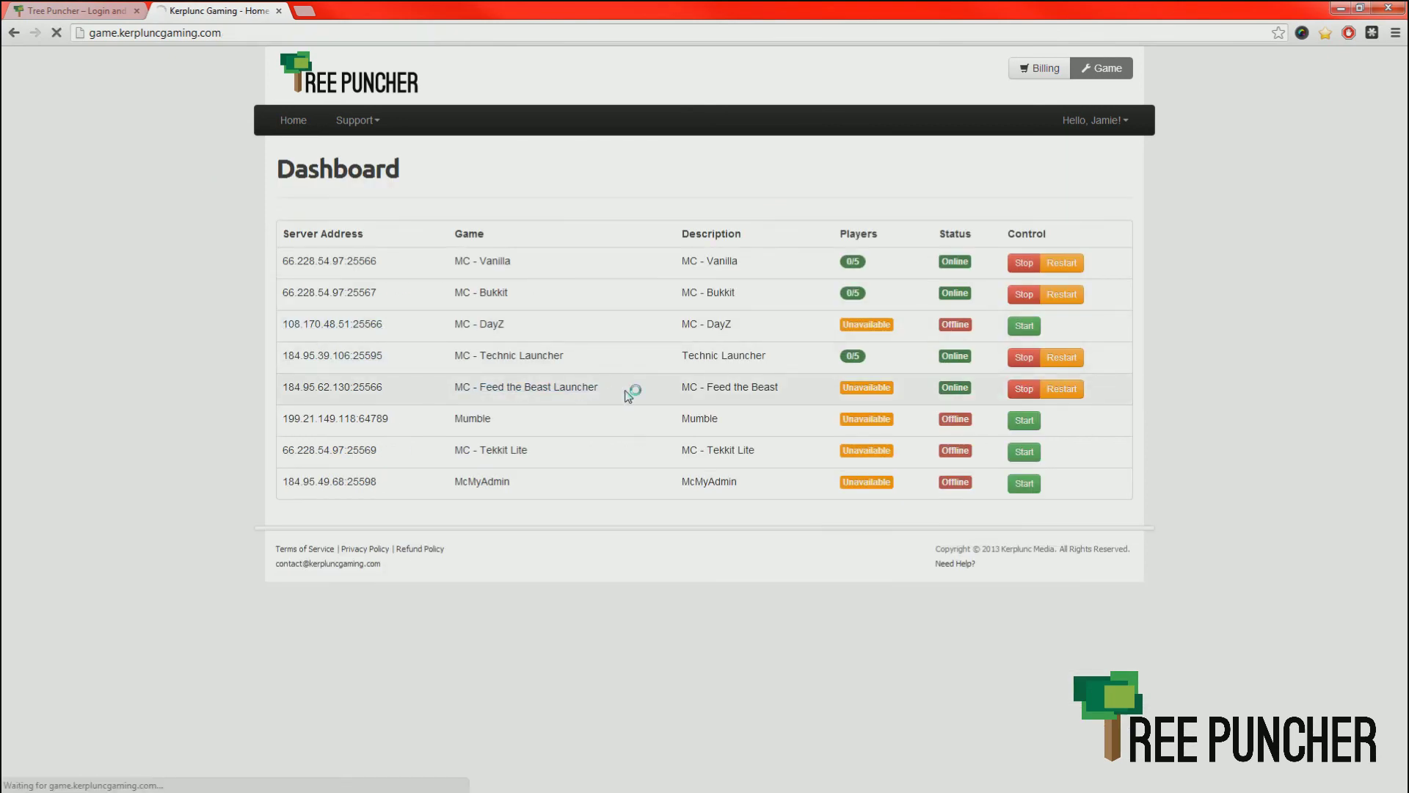
click(688, 286)
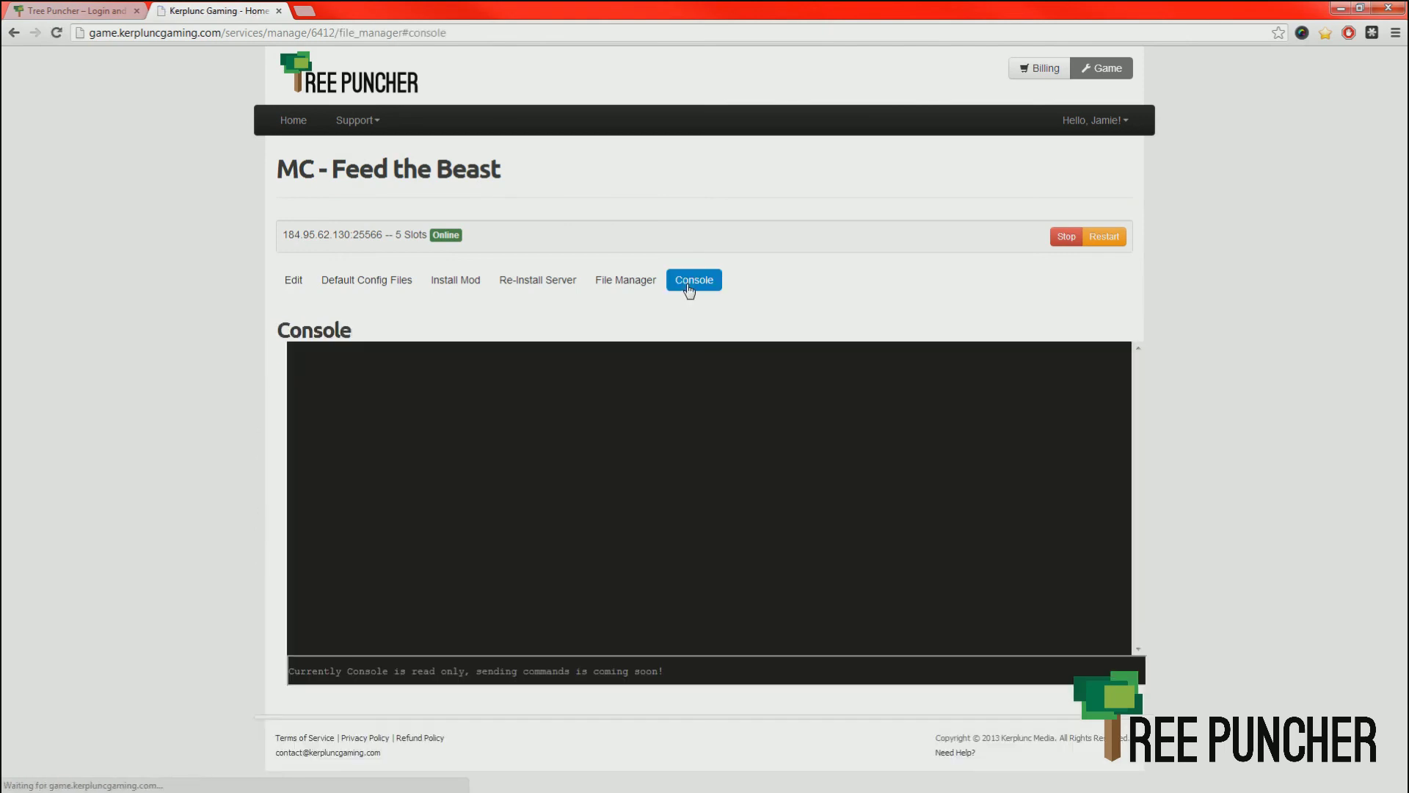